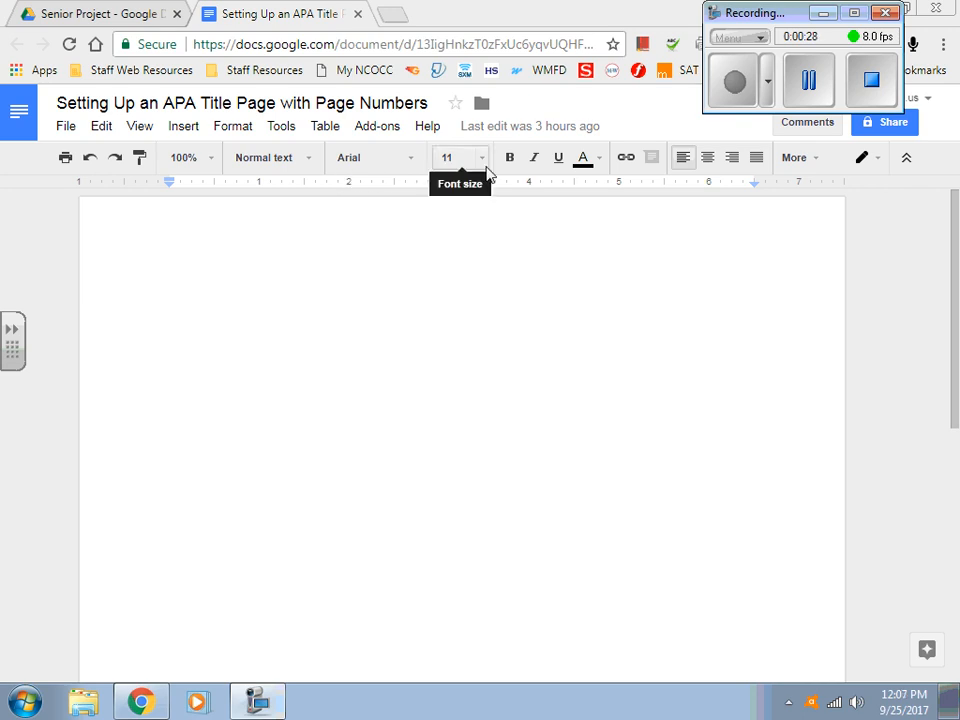
Set the document font to Times New Roman at 12 pt.
click(414, 160)
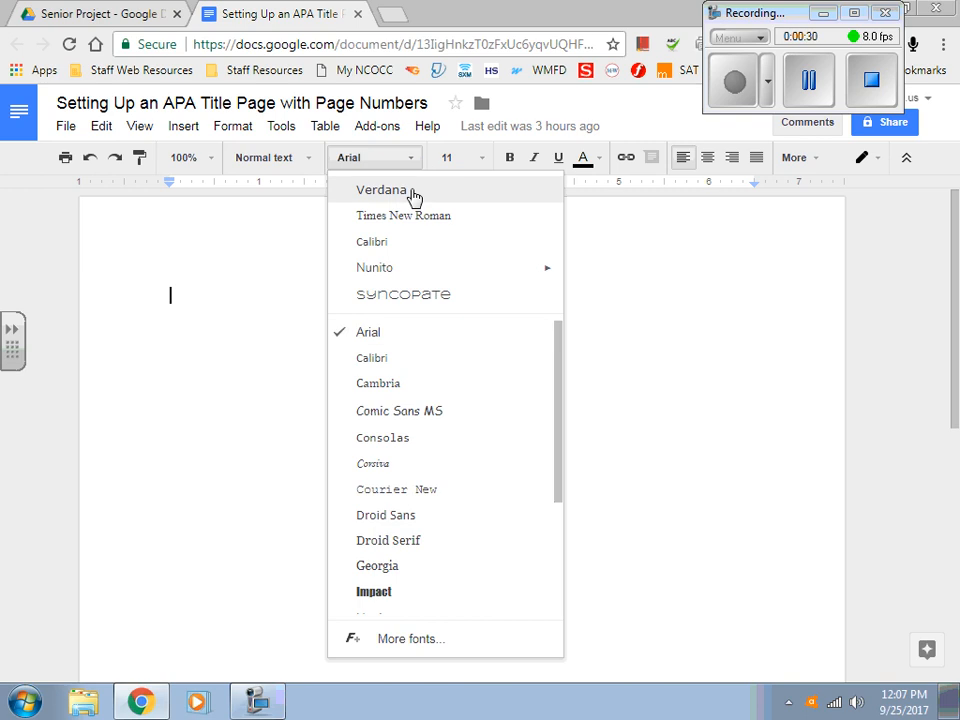
click(410, 216)
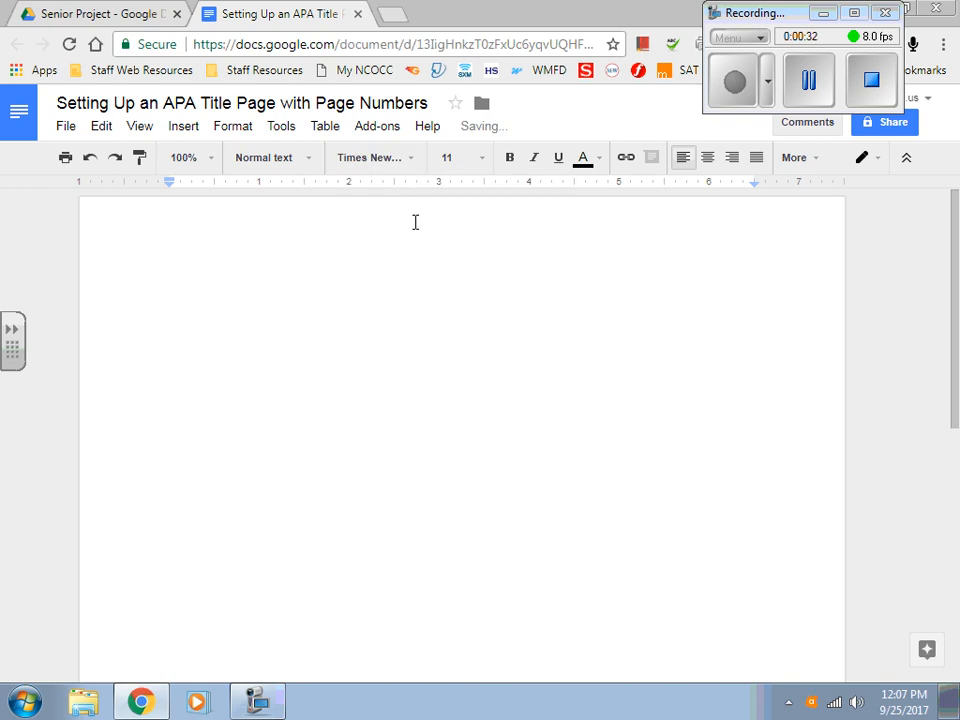
click(482, 160)
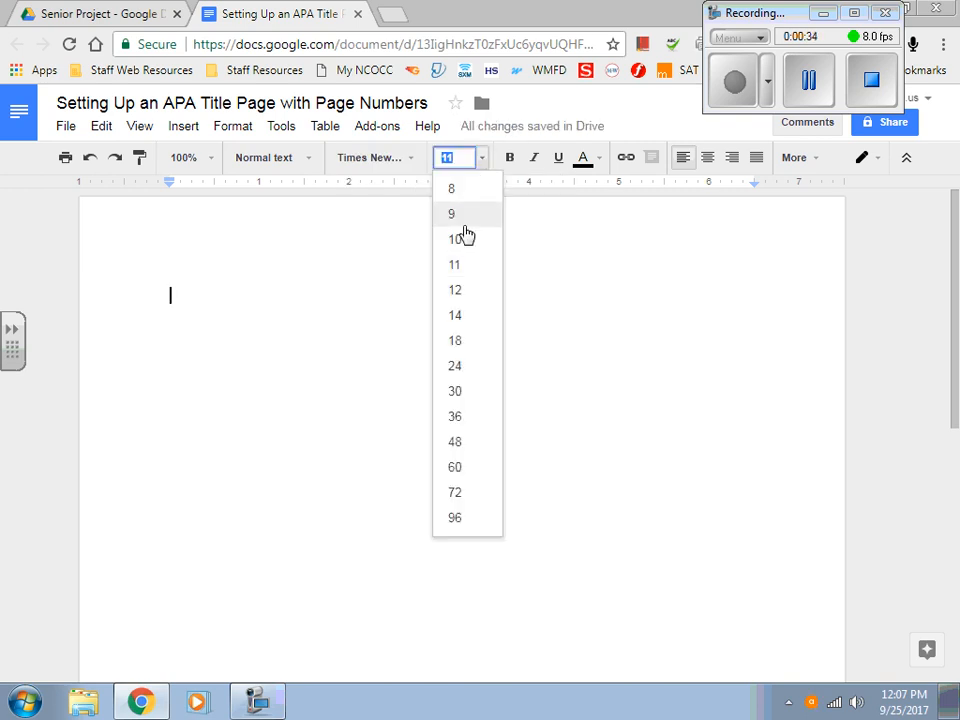
click(459, 290)
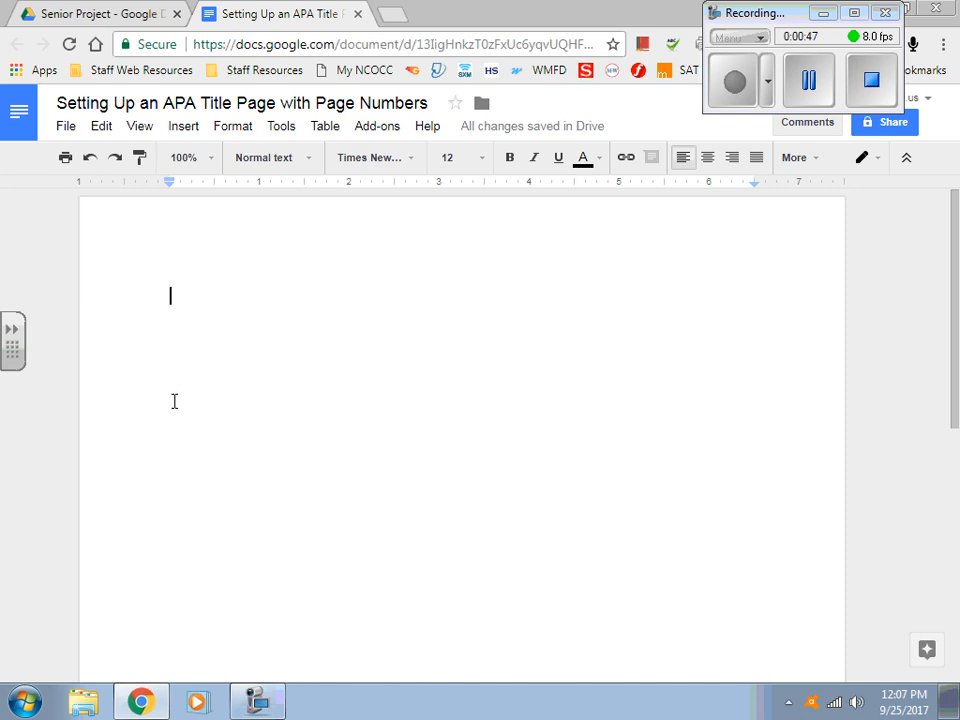
Insert a header with a different first-page header and drop to its second line.
click(183, 130)
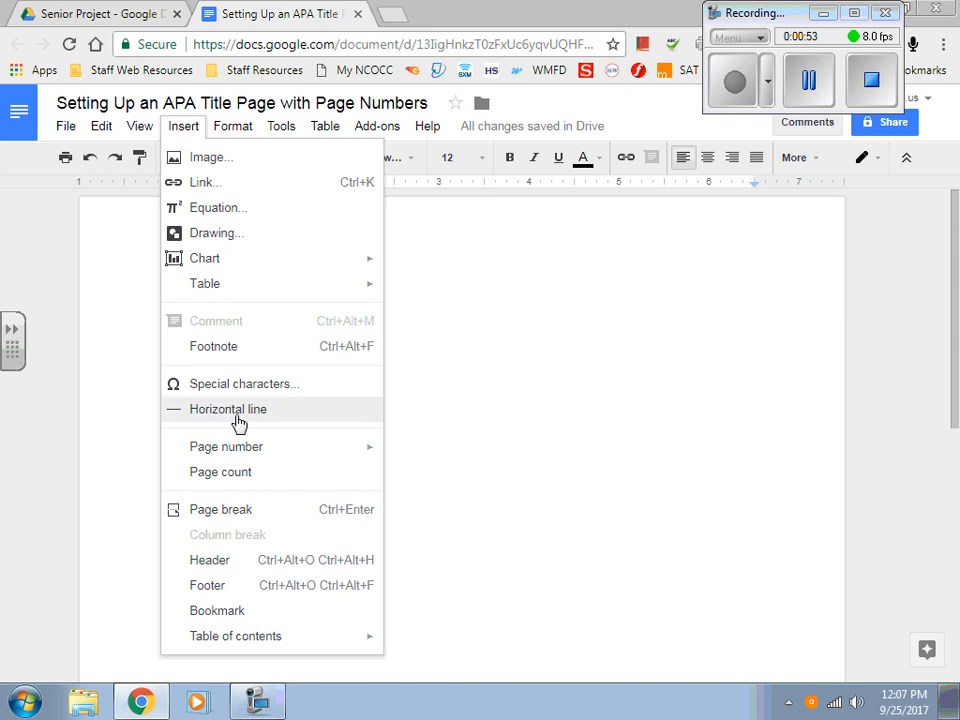
click(228, 563)
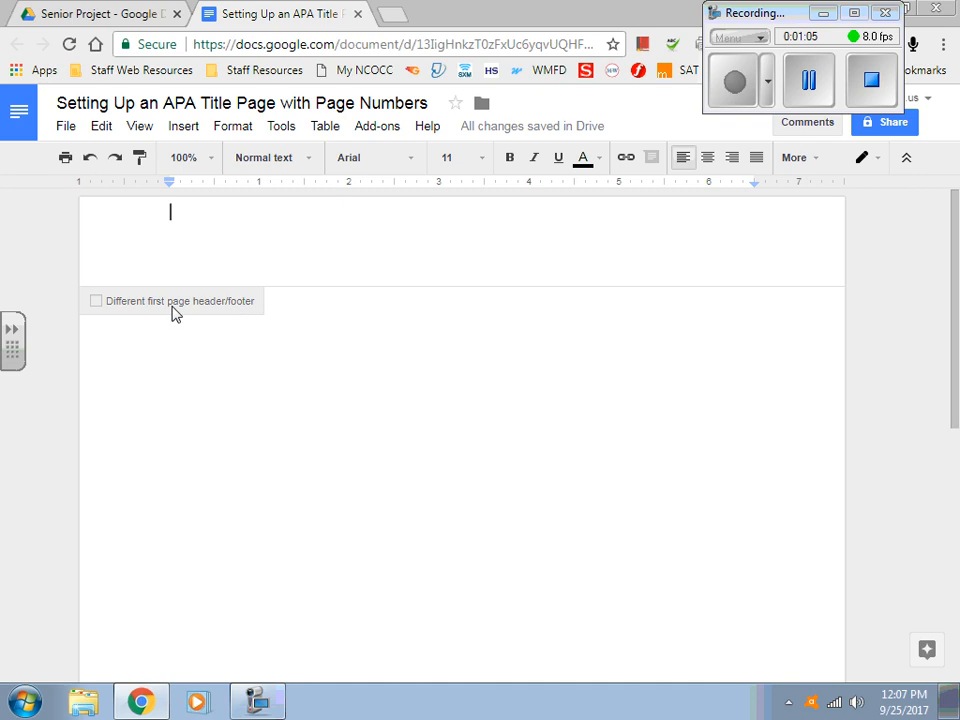
click(97, 302)
key(Return)
Type 'Running head: BLOOD DIAMONDS' into the first-page header.
text(R)
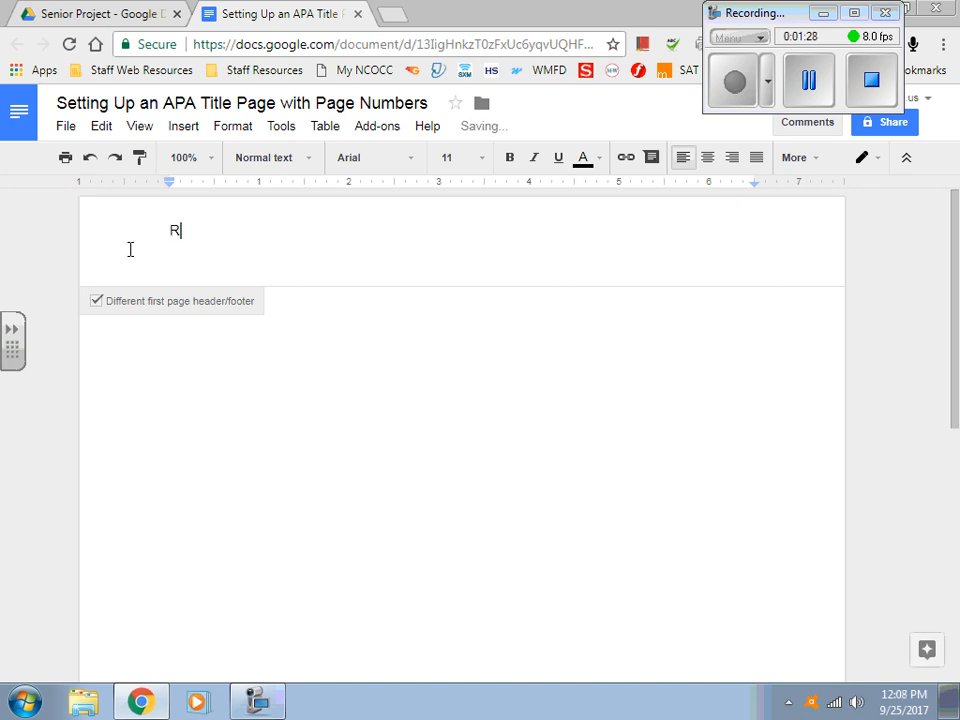
text(unning head)
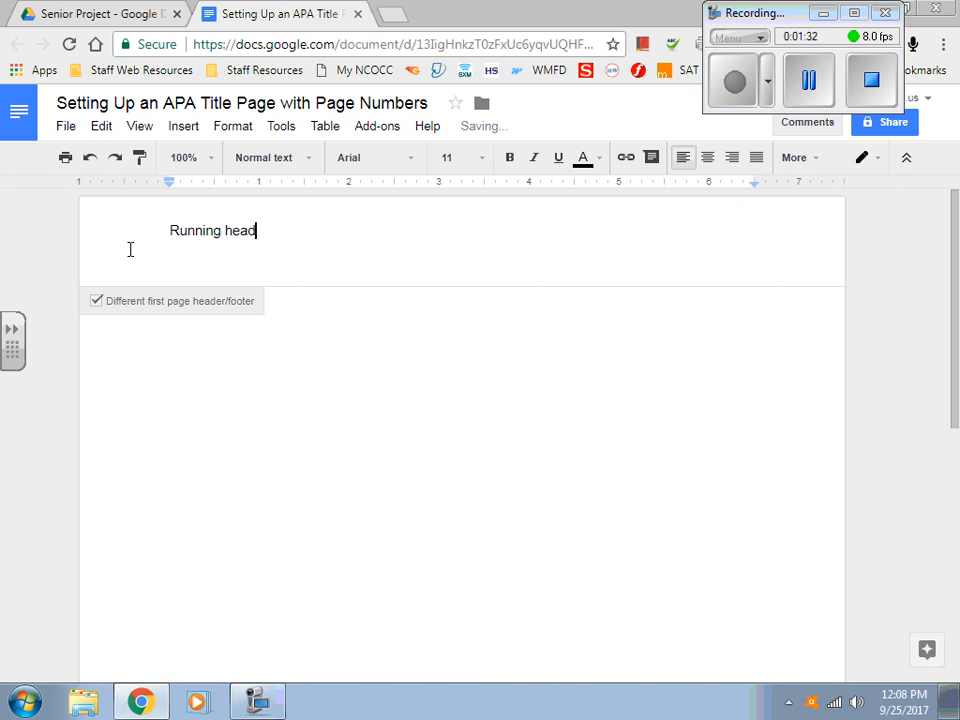
text(:)
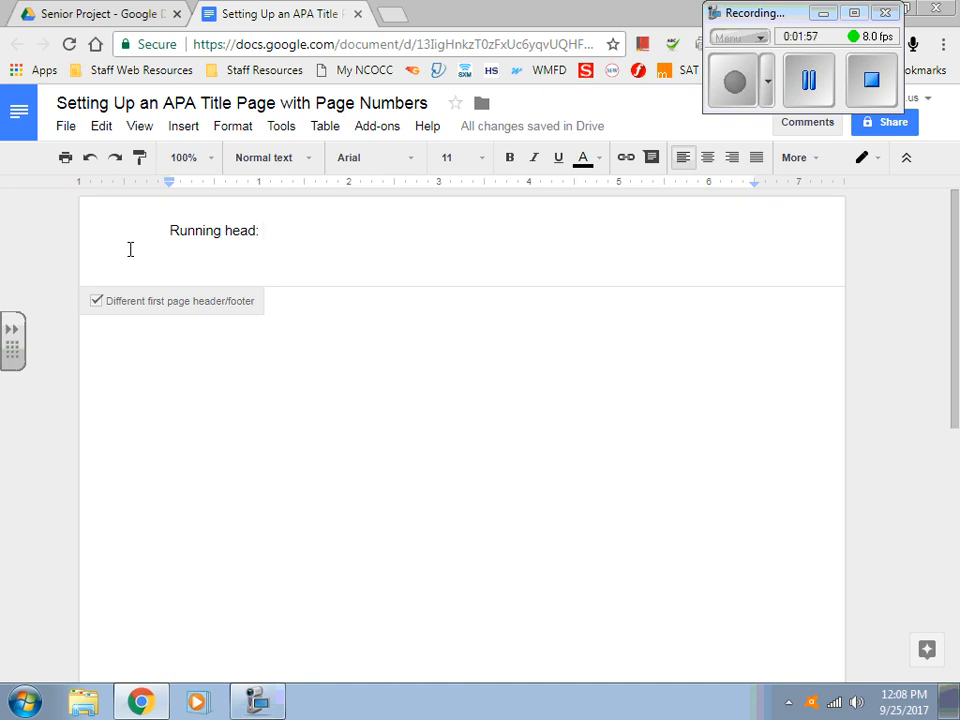
text(BLO)
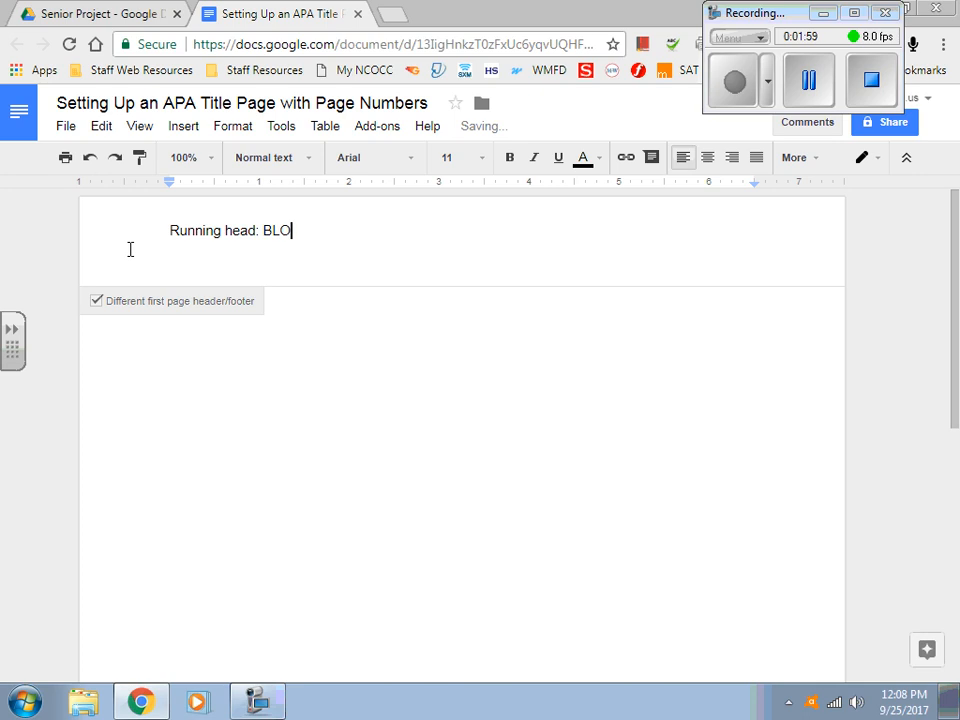
text(OD DIAMONDS)
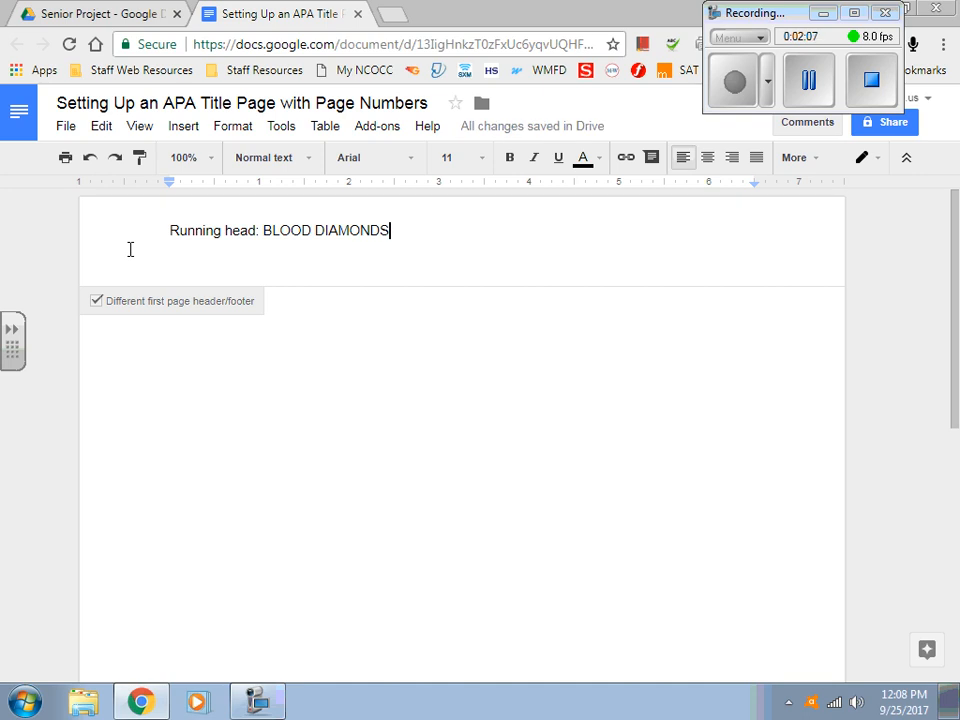
Add top-right page numbers on all pages so 1 appears in the first-page header.
click(295, 315)
click(229, 285)
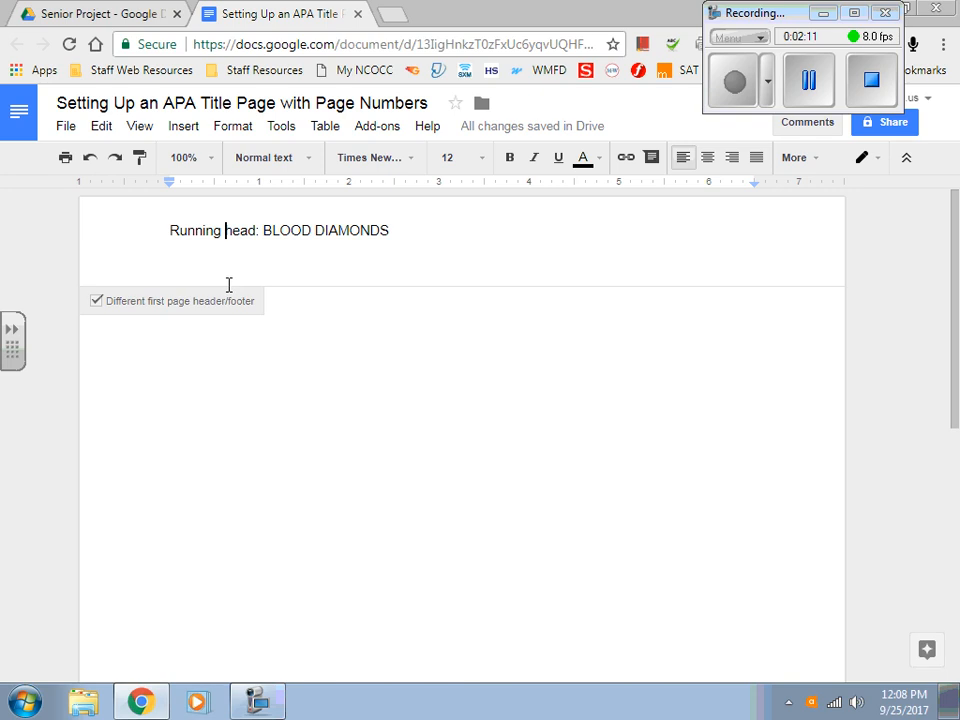
click(274, 322)
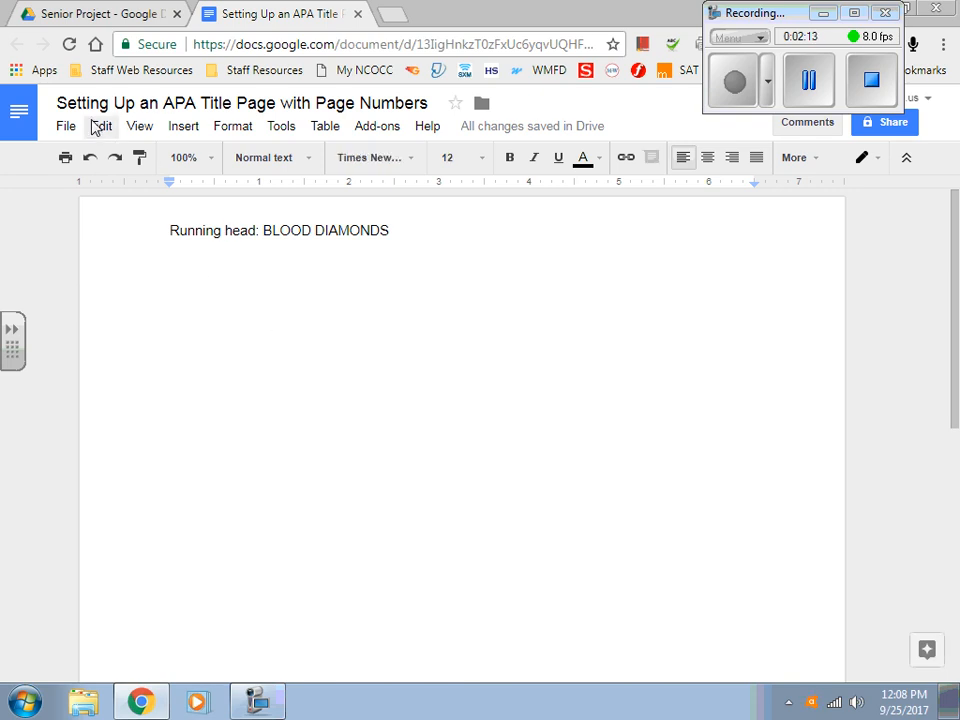
click(182, 126)
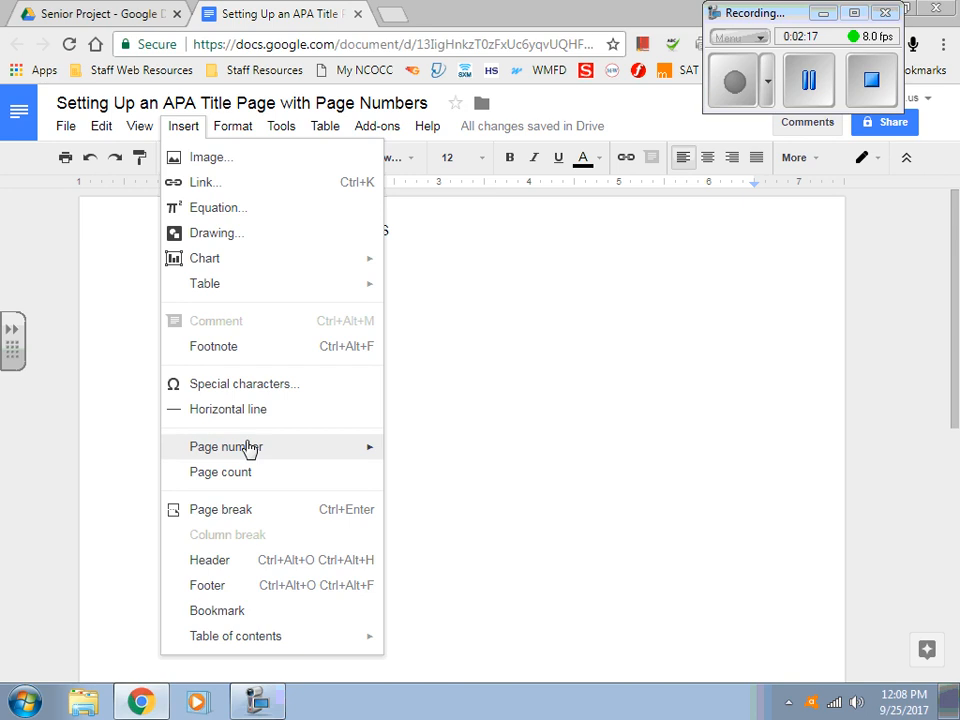
mouse_move(248, 446)
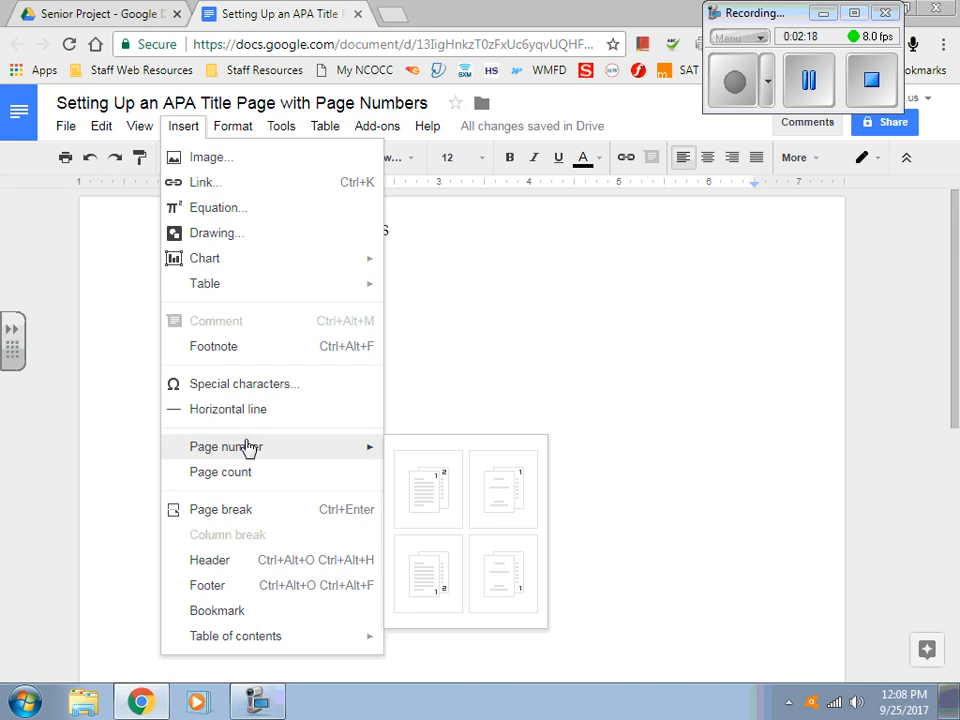
click(428, 494)
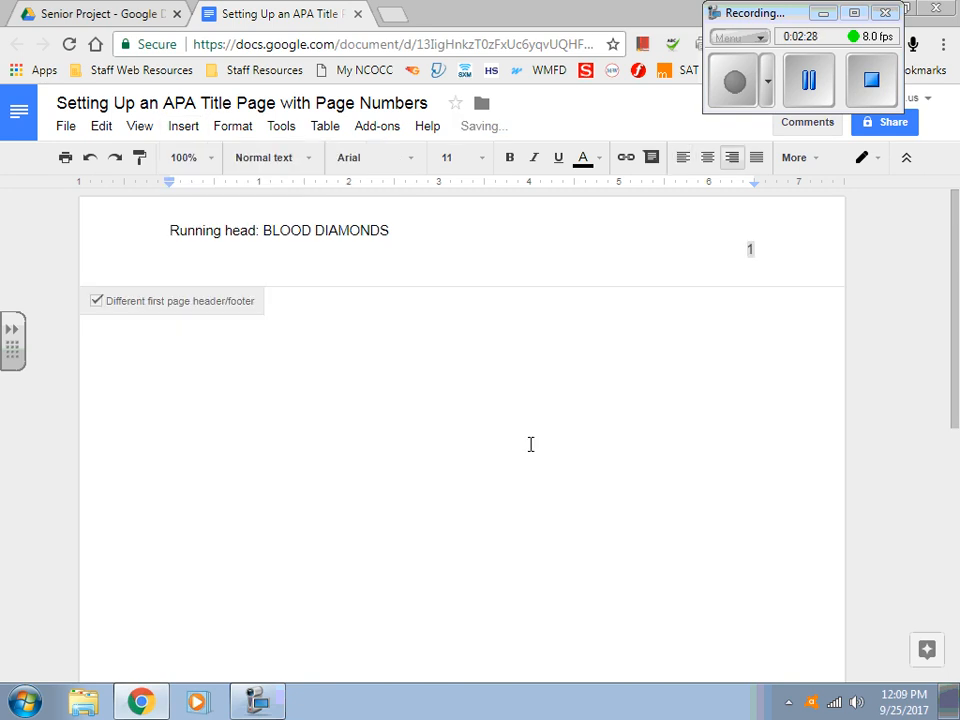
Join the page number 1 onto the running head line and push it to the right margin.
click(750, 251)
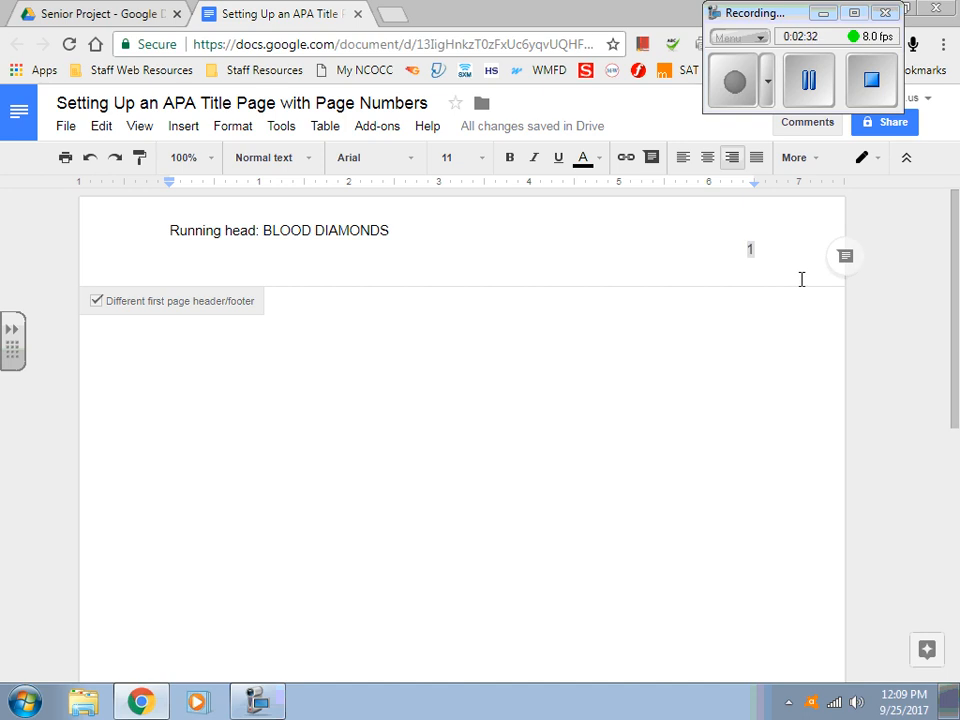
key(ctrl+shift+e)
key(ctrl+shift+l)
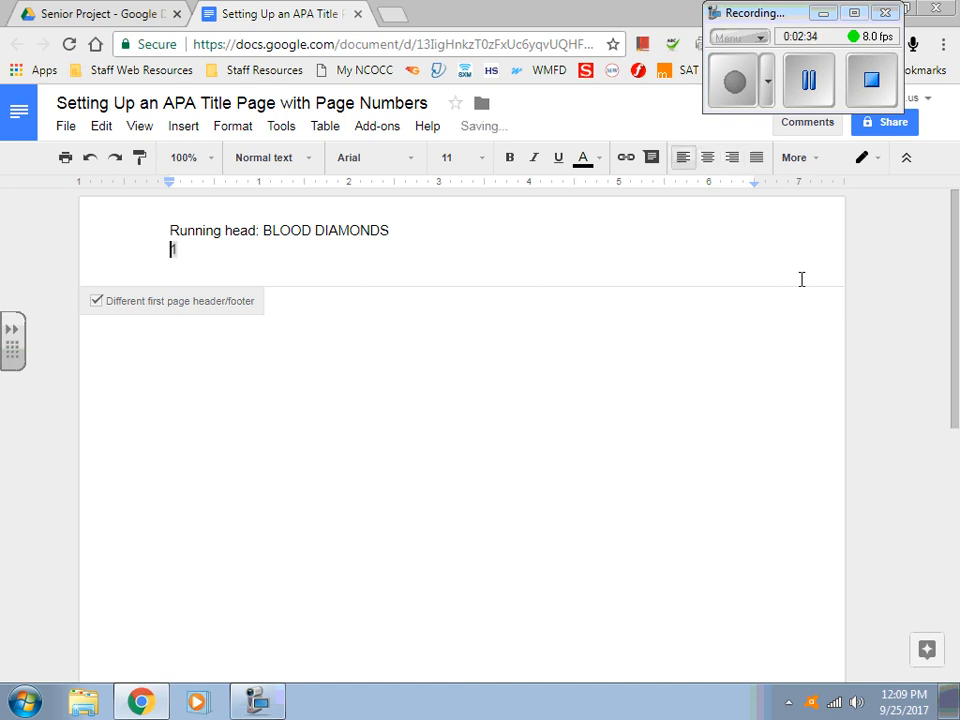
key(BackSpace)
key(Tab)
key(Tab)
key(Tab)
key(Tab)
key(Tab)
key(Tab)
key(Tab)
key(Tab)
key(Tab)
key(BackSpace)
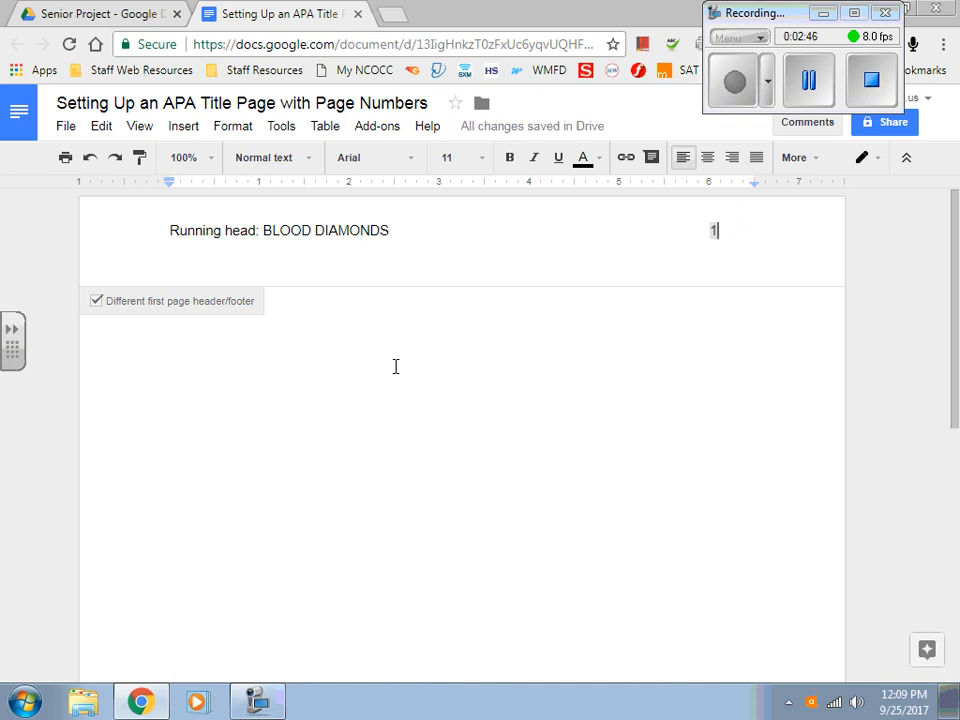
Center the body text and set its line spacing to Double.
click(437, 450)
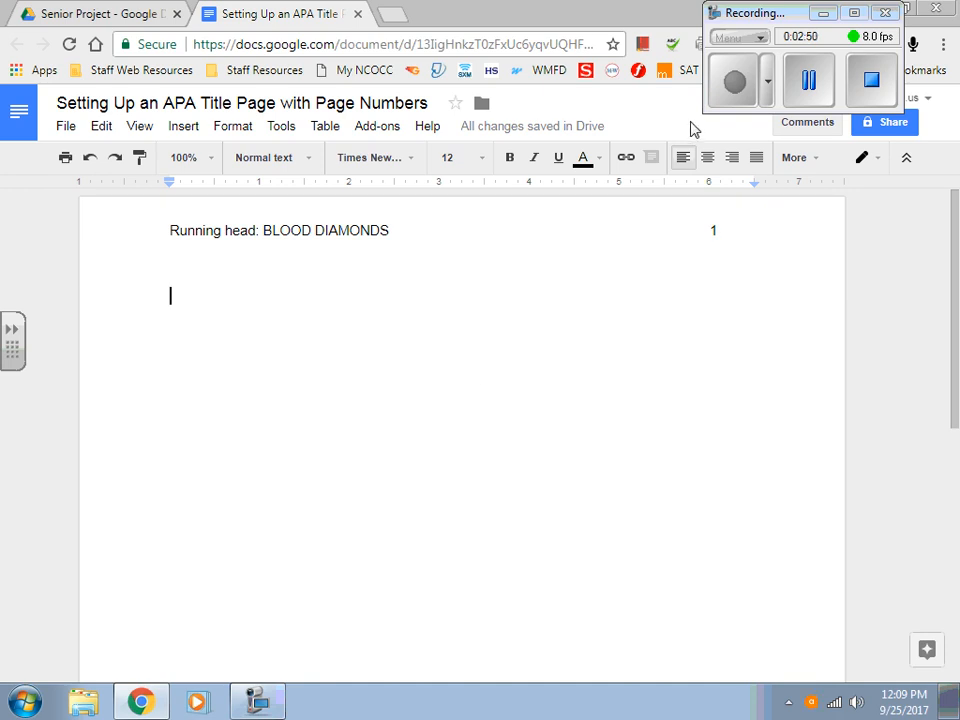
click(713, 163)
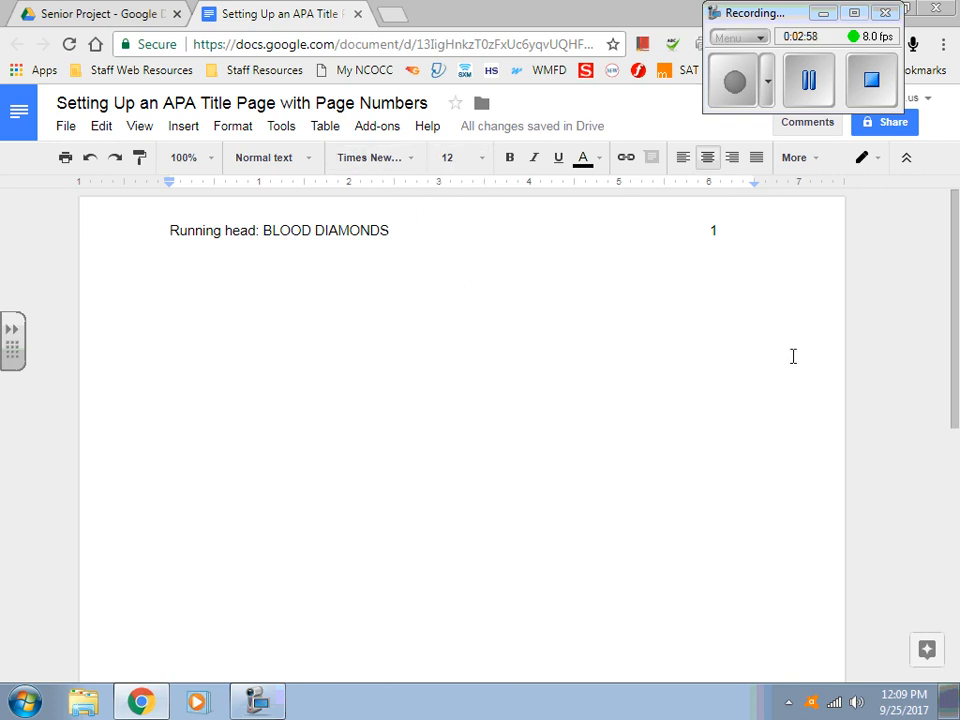
click(813, 169)
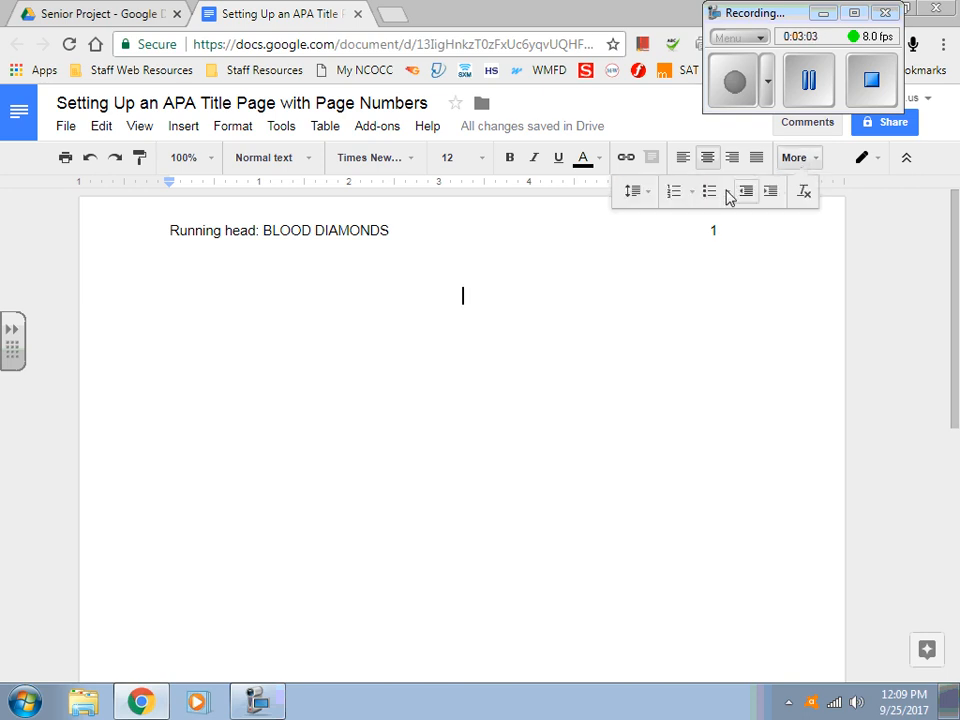
click(643, 193)
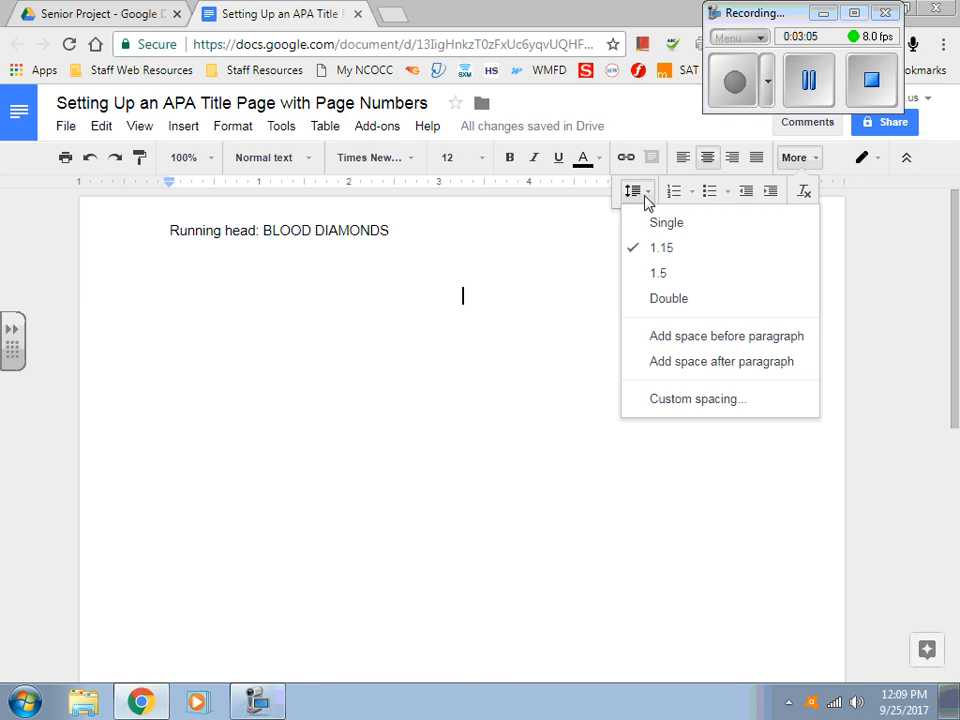
click(674, 312)
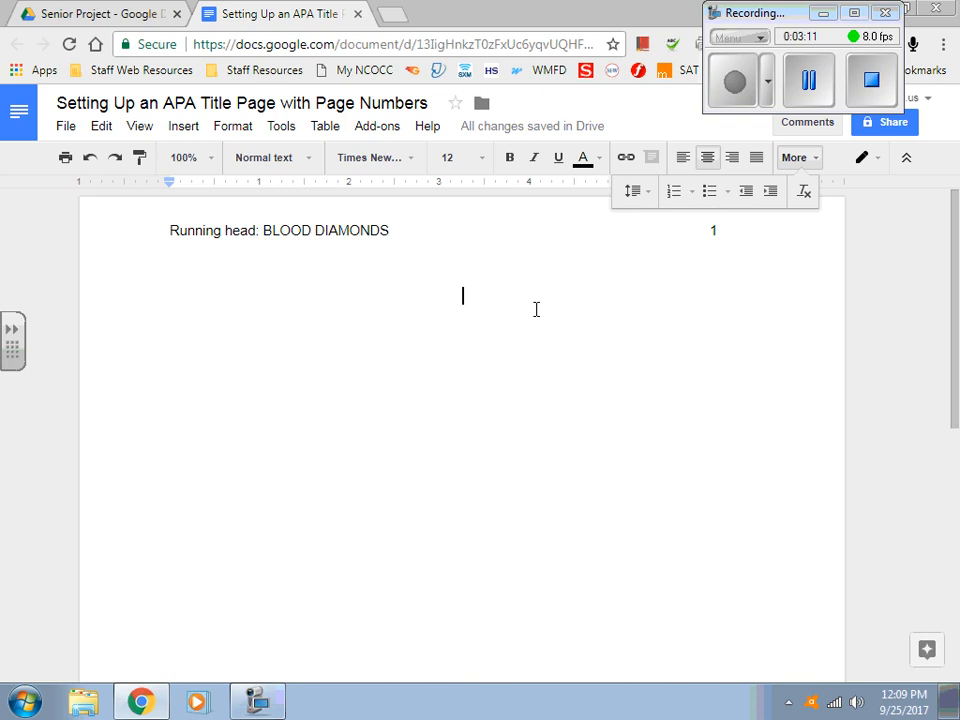
Add blank lines to lower the title, then type 'Blood Diamonds'.
key(Return)
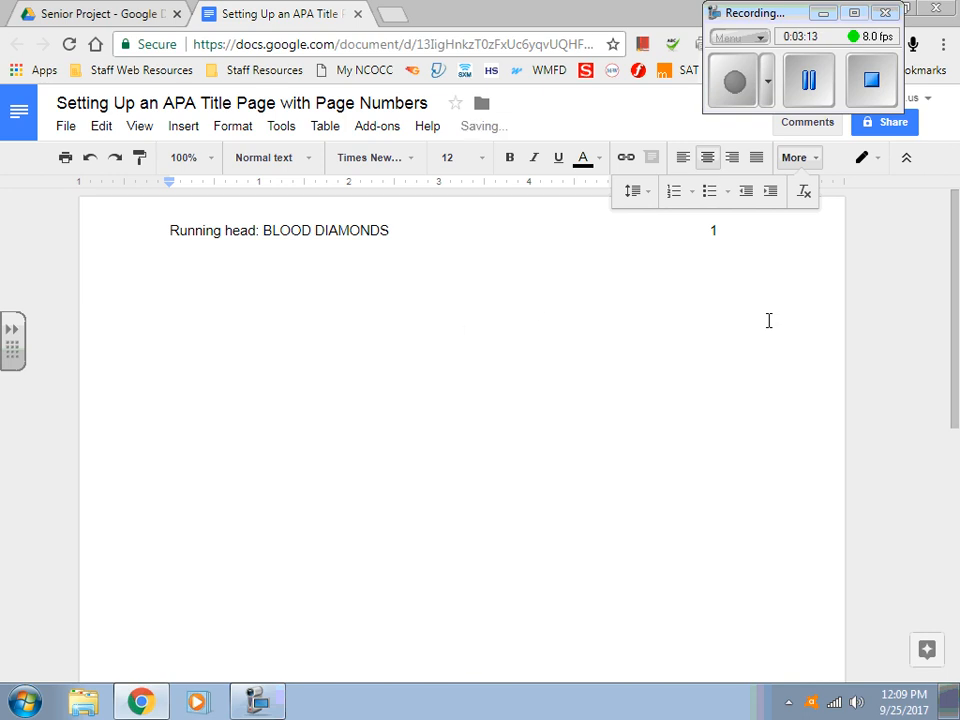
key(Return)
key(Return)
key(Return)
key(Return)
key(Return)
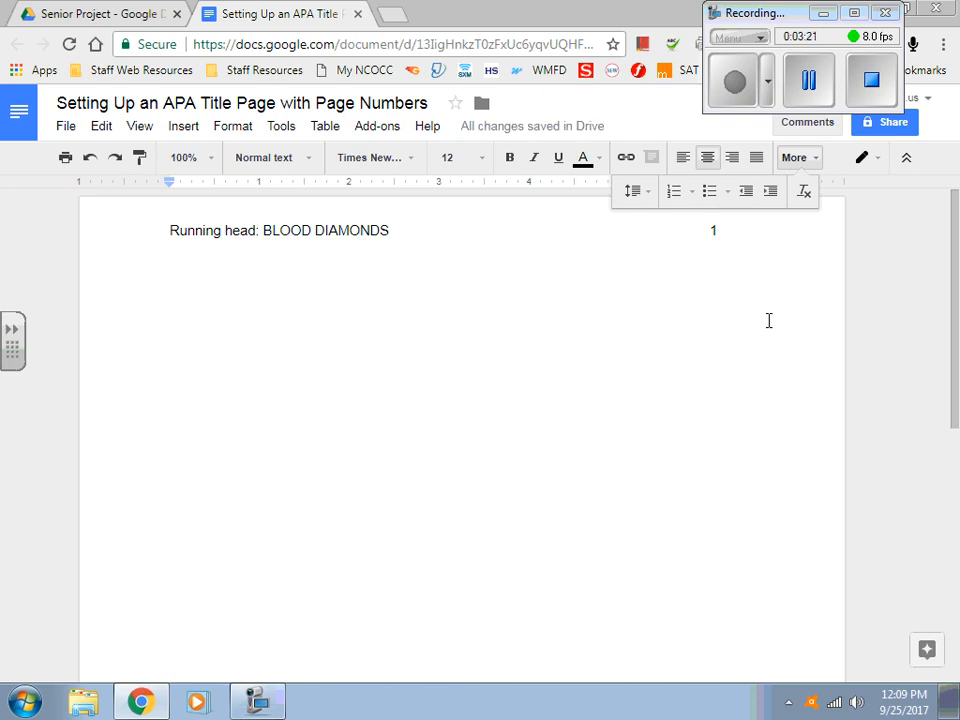
text(Blood )
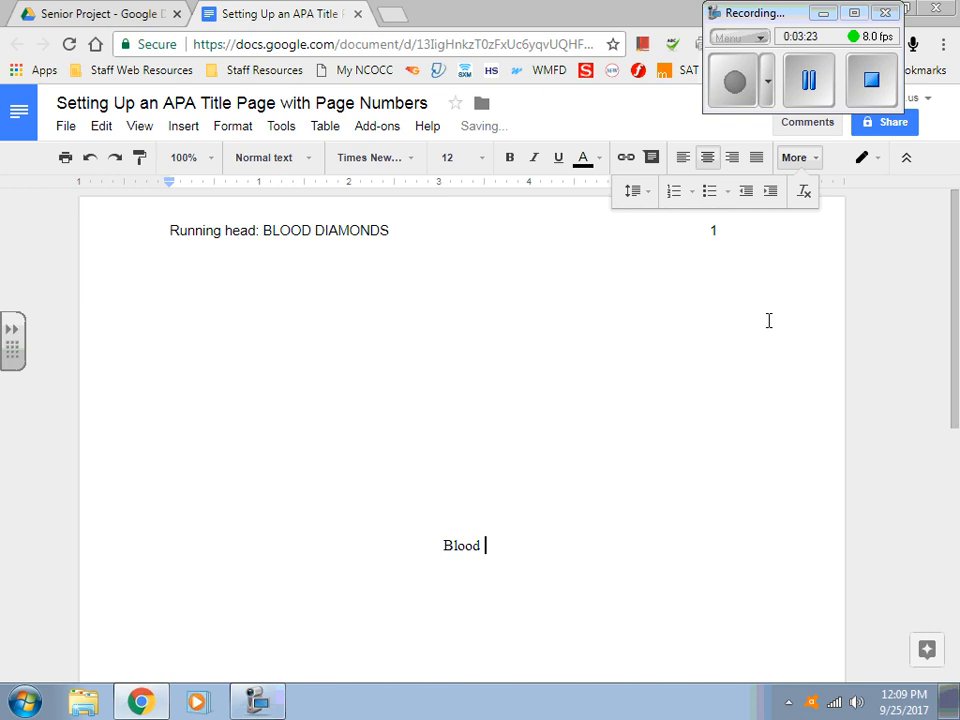
text(Diamonds)
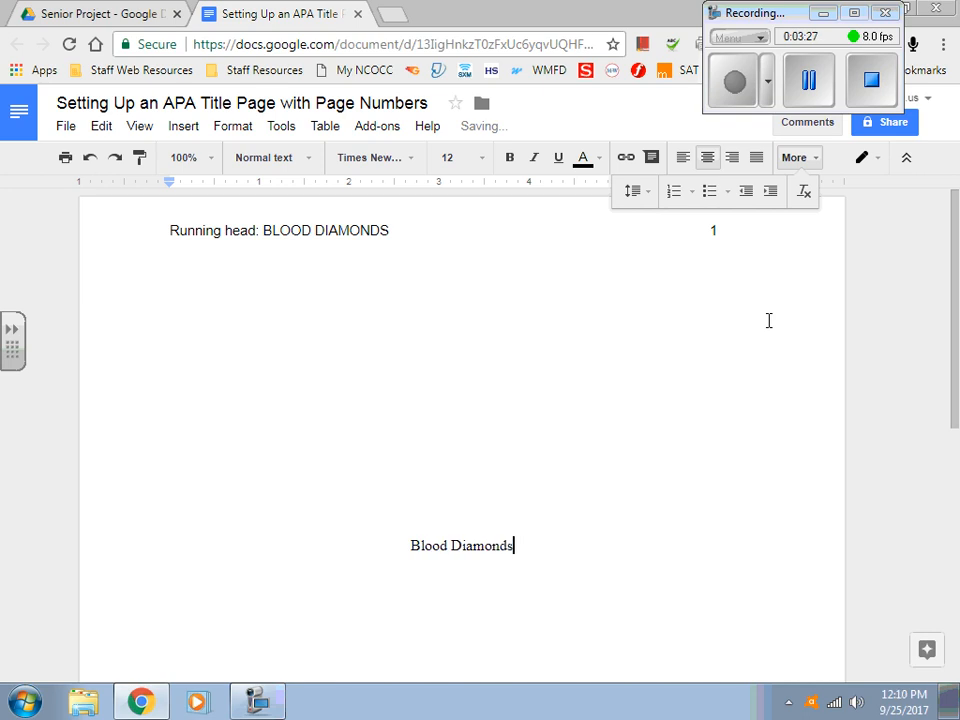
Add the author's name, 'Pioneer Career and Technology Center' and 'Sr. Homeland Security' below the title.
key(Return)
text(Shelly)
text(Ackley)
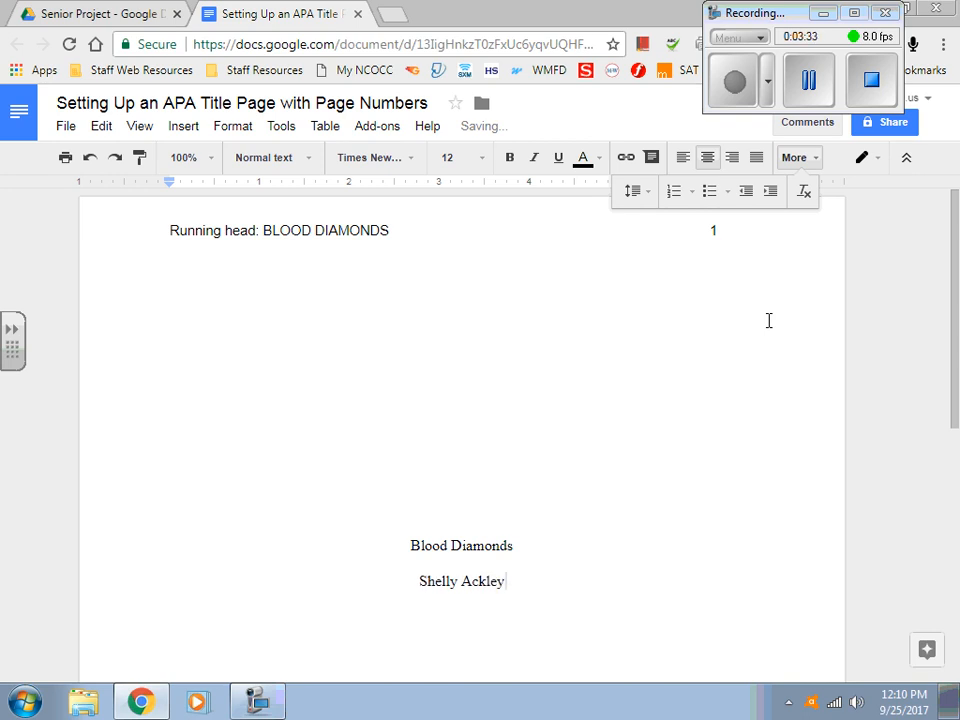
key(Return)
text(Pioneer Career)
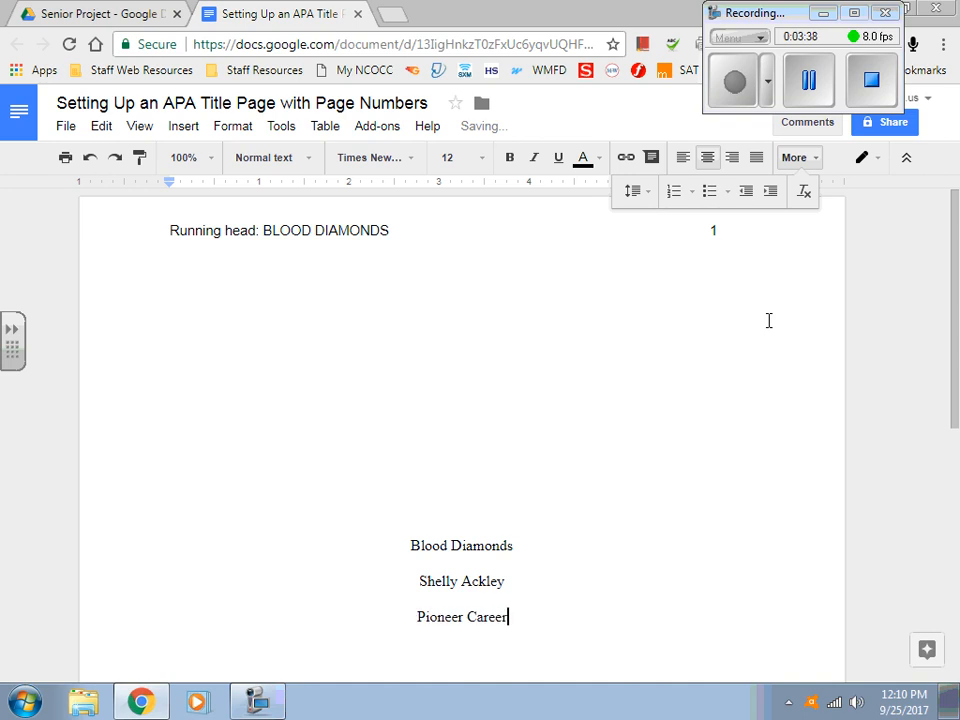
text( and T)
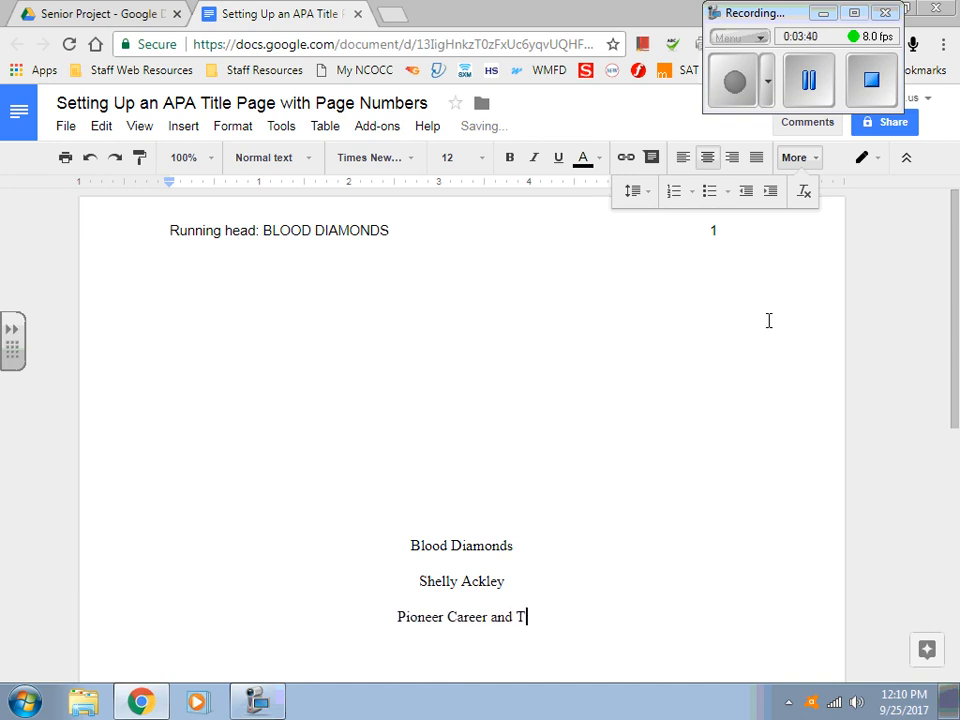
text(echnolog)
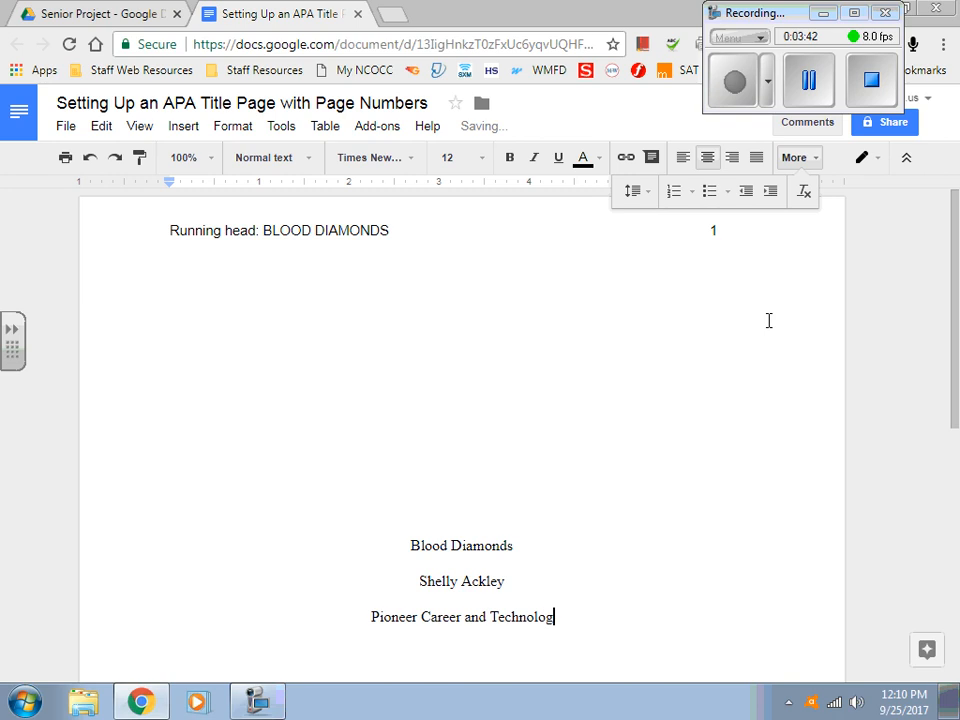
text(y Center)
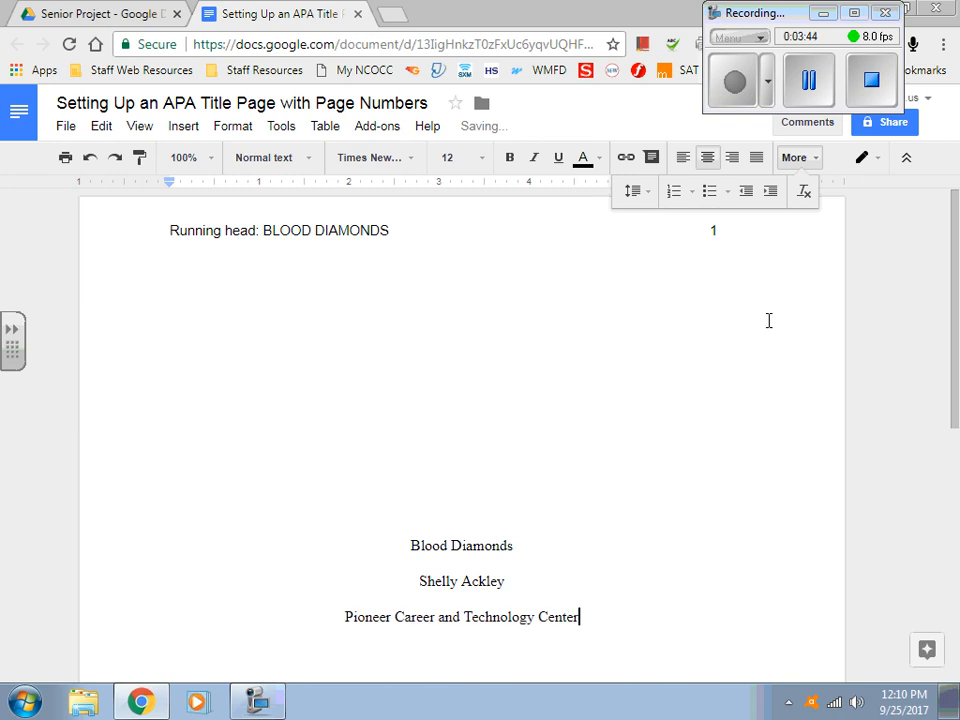
key(Return)
text(Sr. Home)
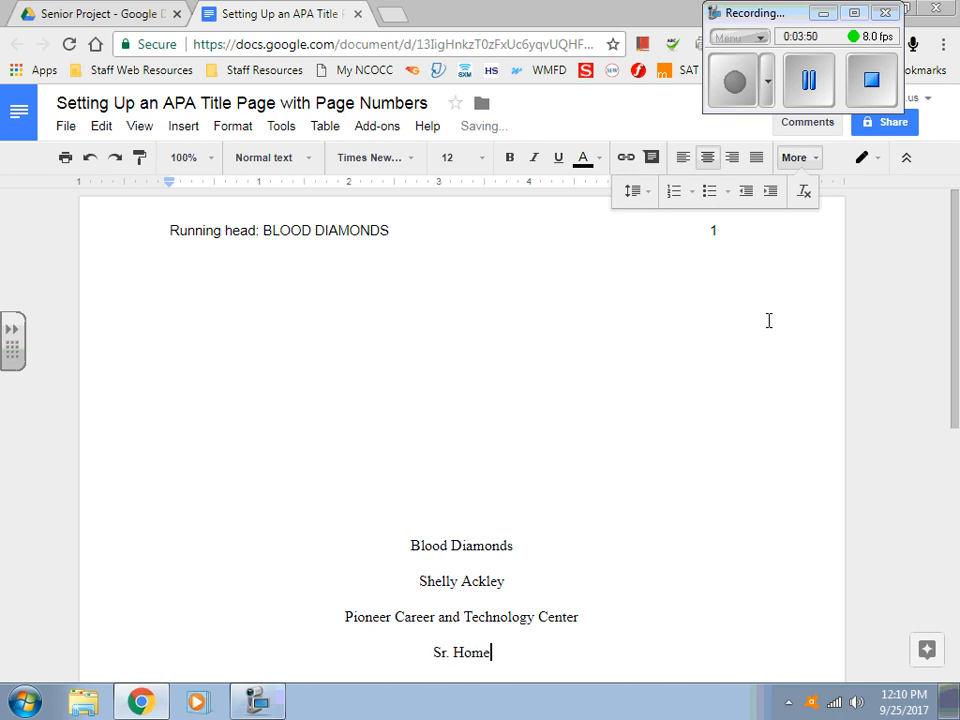
text(land S)
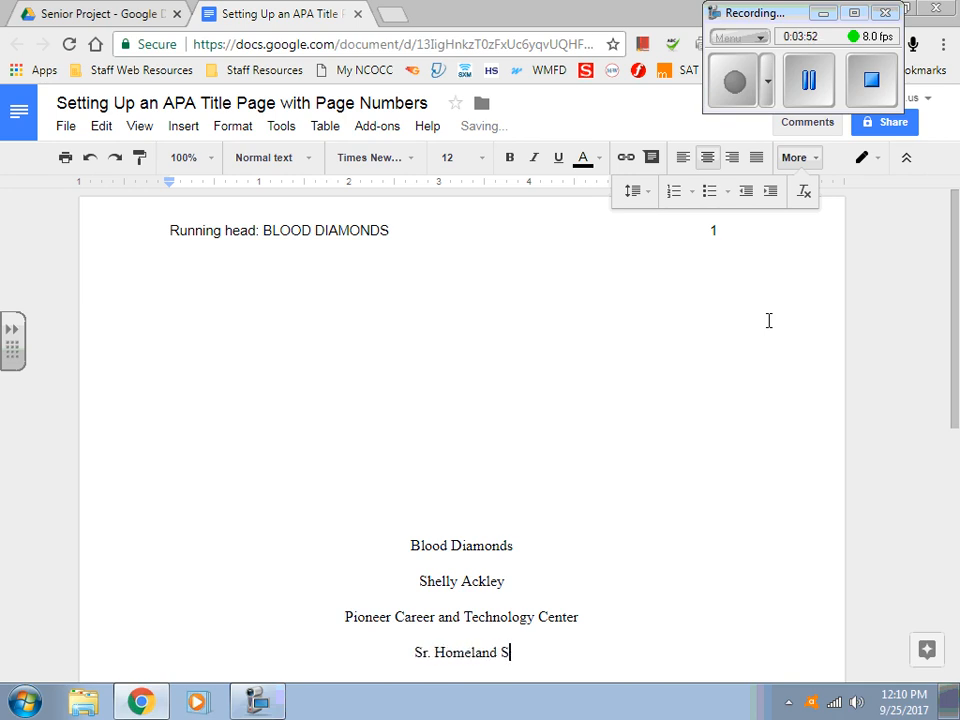
text(ecurity)
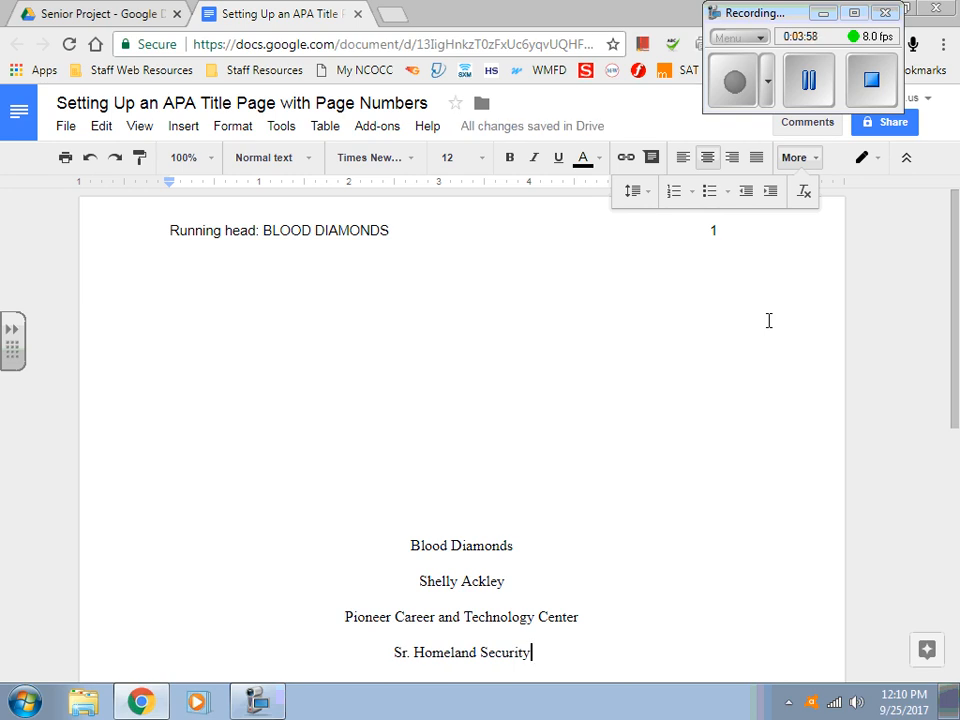
key(Return)
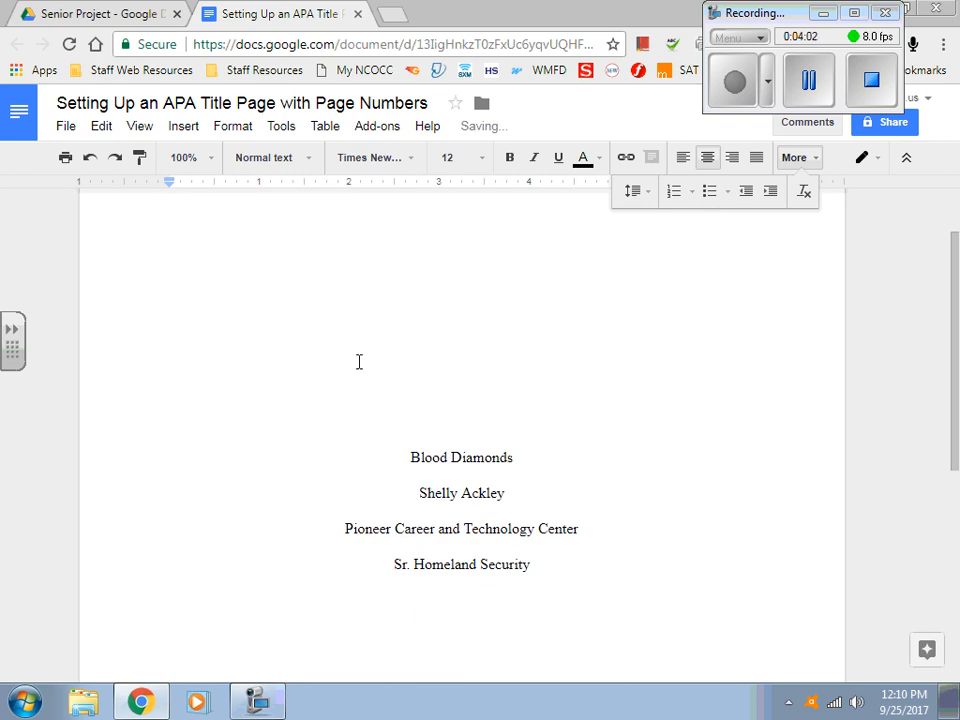
Insert a page break to start page 2 after the title page.
click(171, 131)
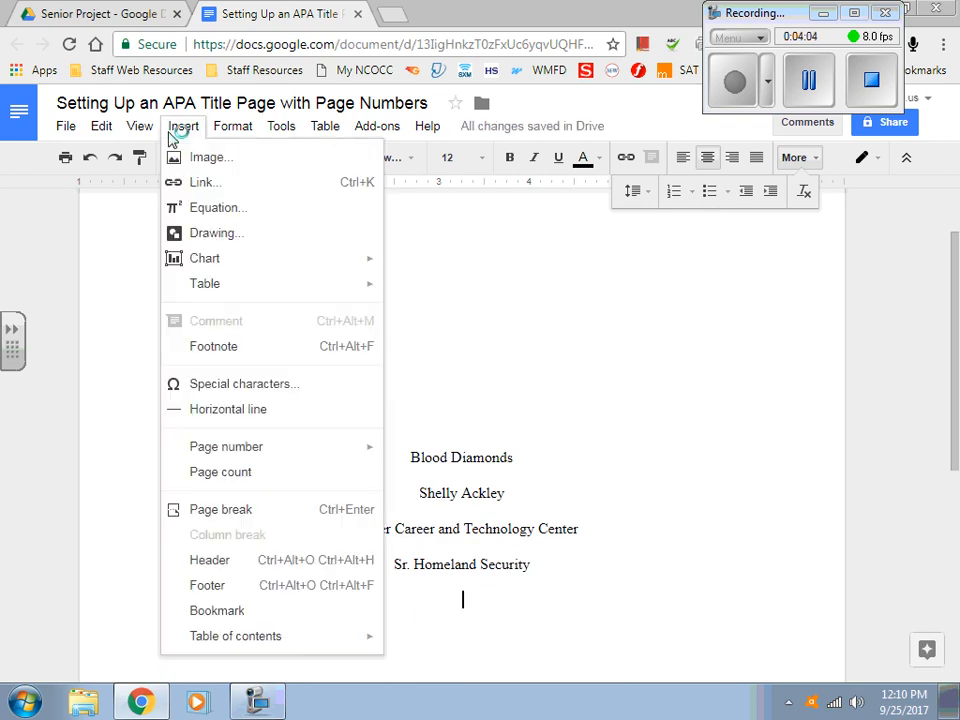
click(241, 517)
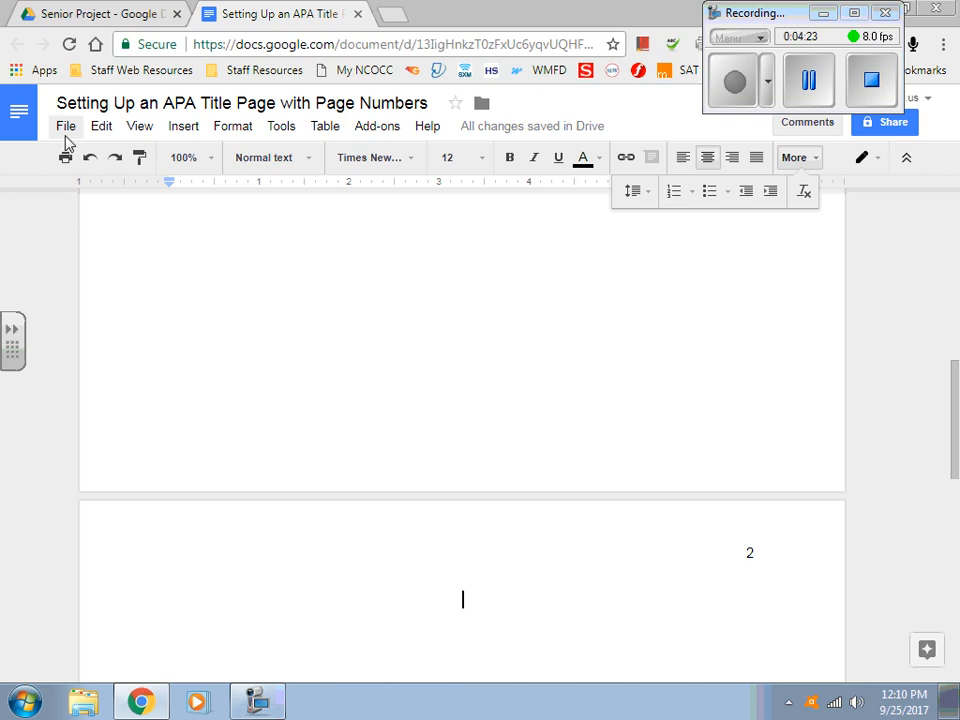
click(184, 127)
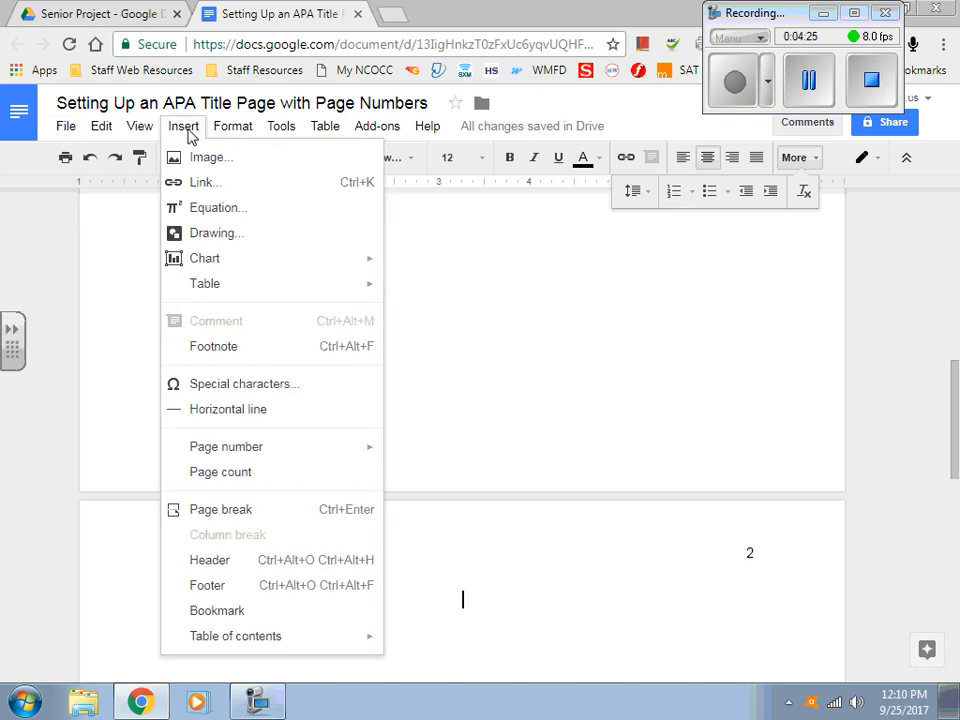
Make page 2's header read 'BLOOD DIAMONDS' left-aligned, with page number 2 at the right margin.
click(210, 561)
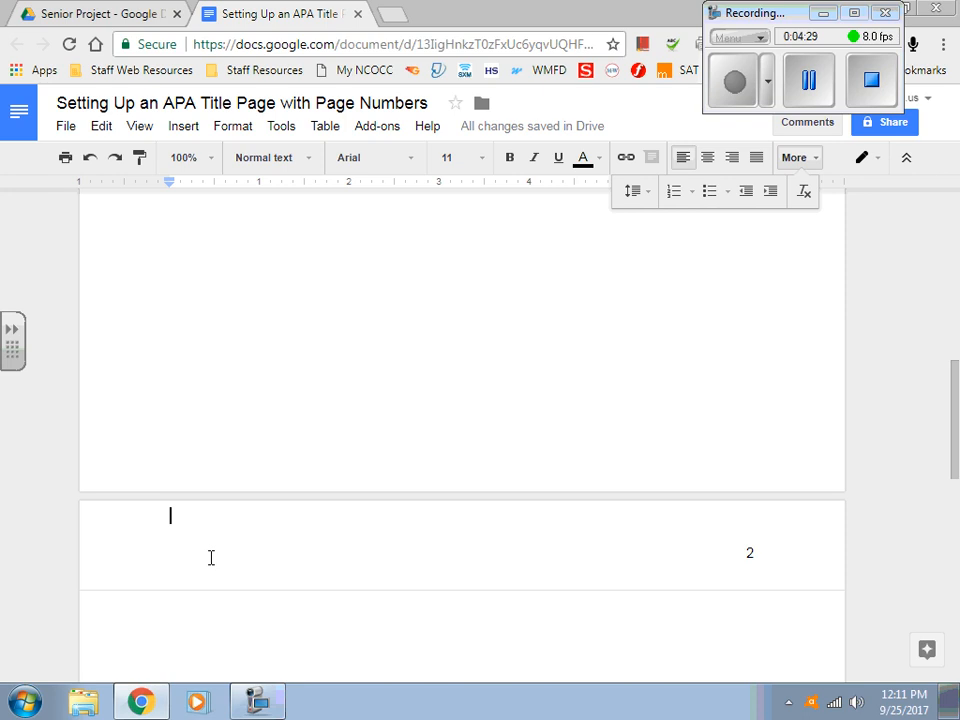
key(Return)
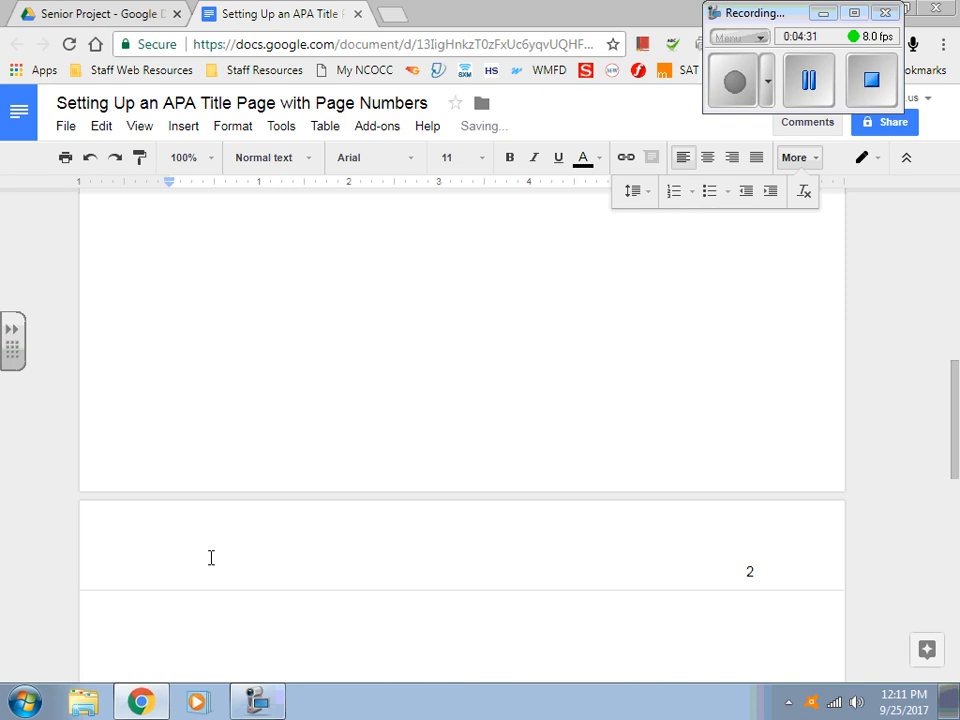
click(742, 575)
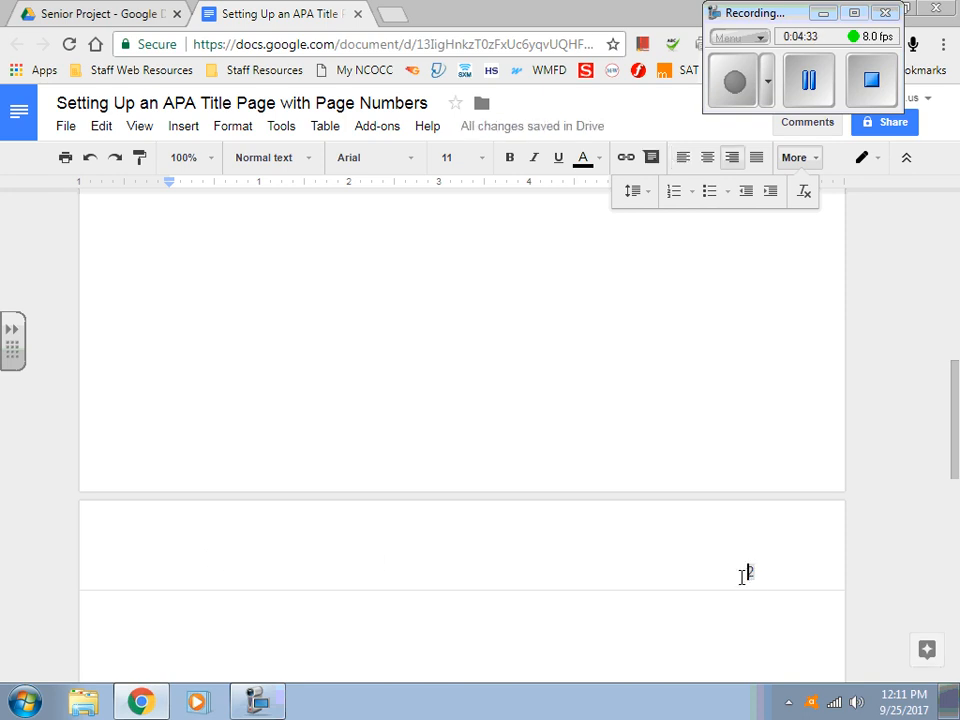
key(ctrl+shift+e)
key(ctrl+shift+l)
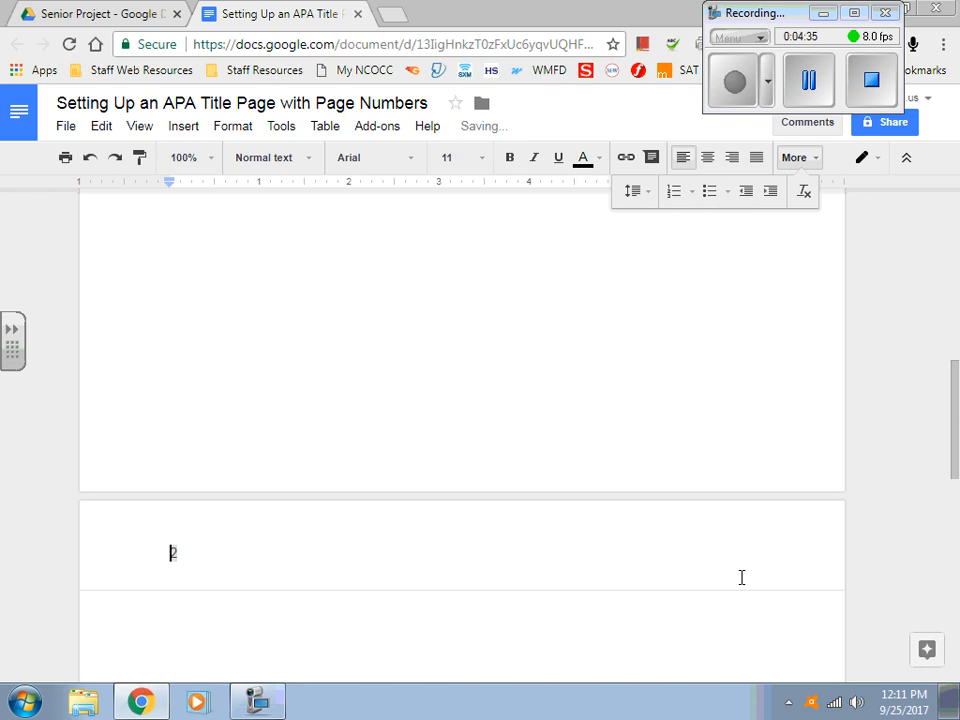
key(BackSpace)
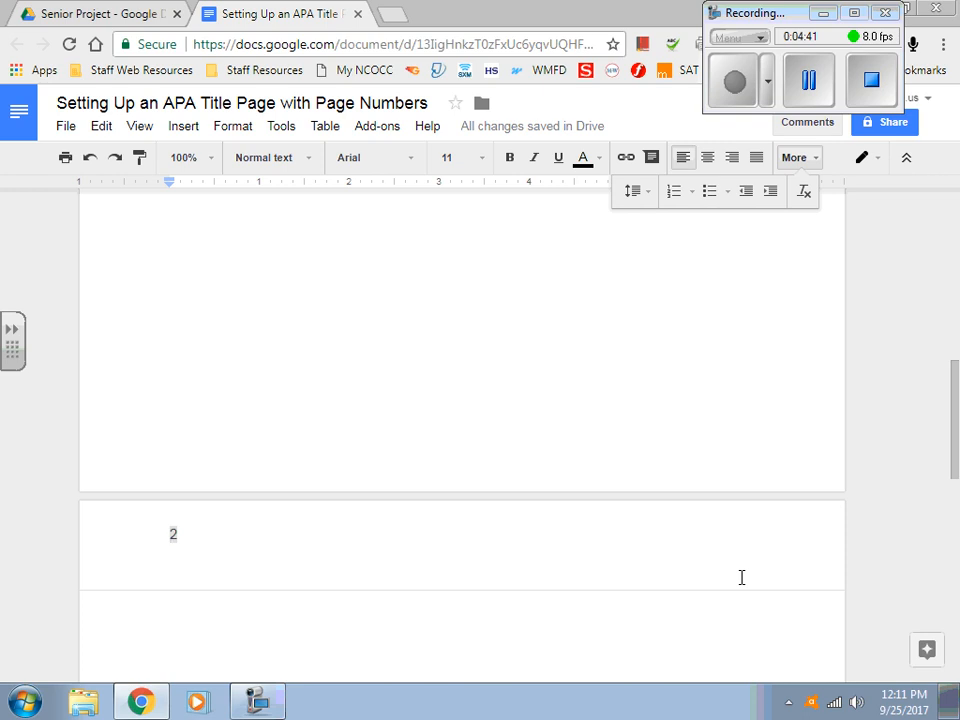
text(B)
text(LOOD DIA)
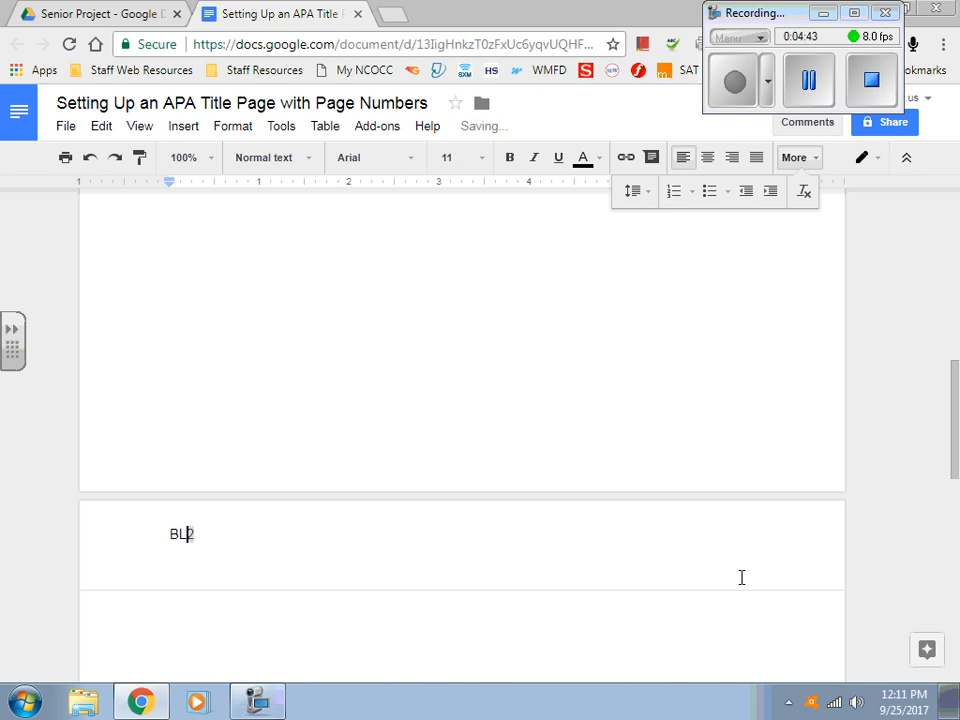
text(MONDS)
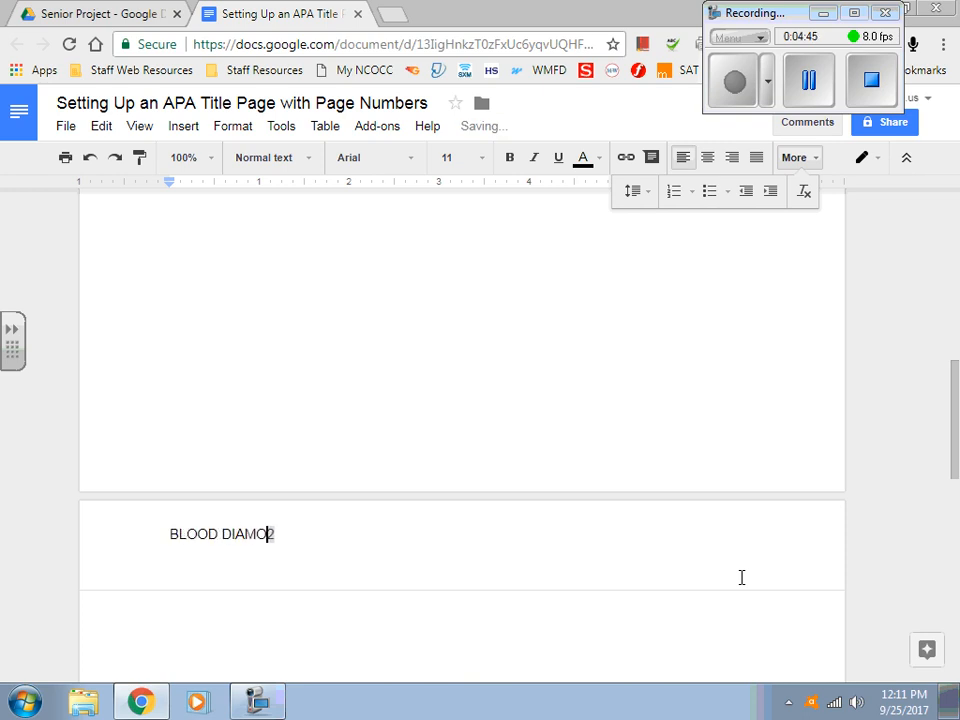
key(Tab)
key(Tab)
key(Tab)
key(Tab)
key(Tab)
key(Tab)
key(Tab)
key(Tab)
key(Tab)
key(Tab)
key(Return)
key(BackSpace)
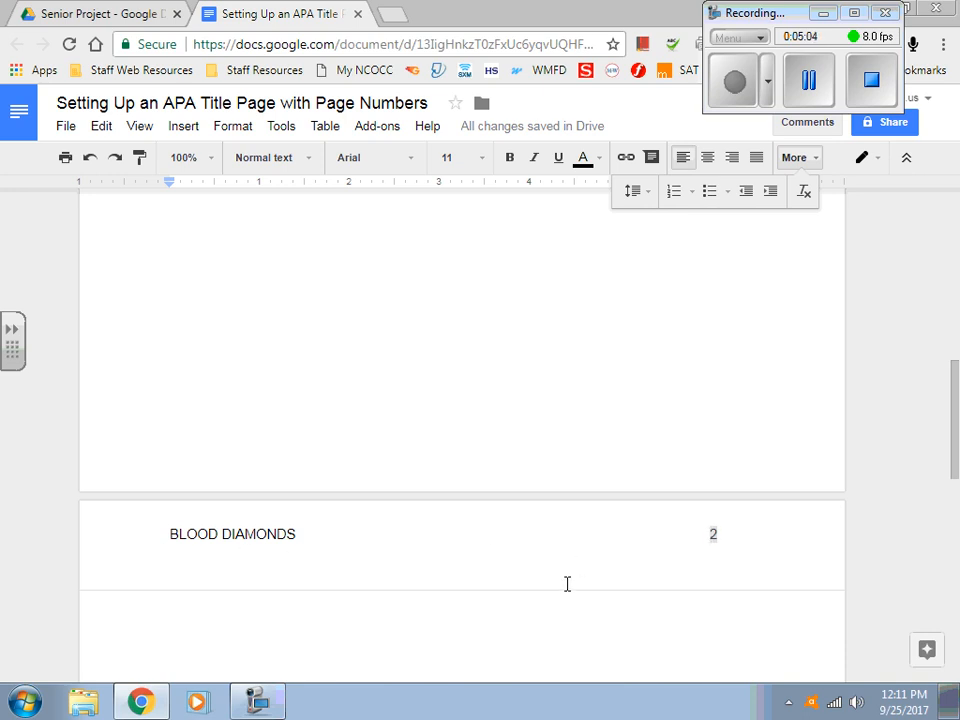
Left-align the body text on page 2 below the header.
click(486, 630)
scroll(530, 533, down, 2)
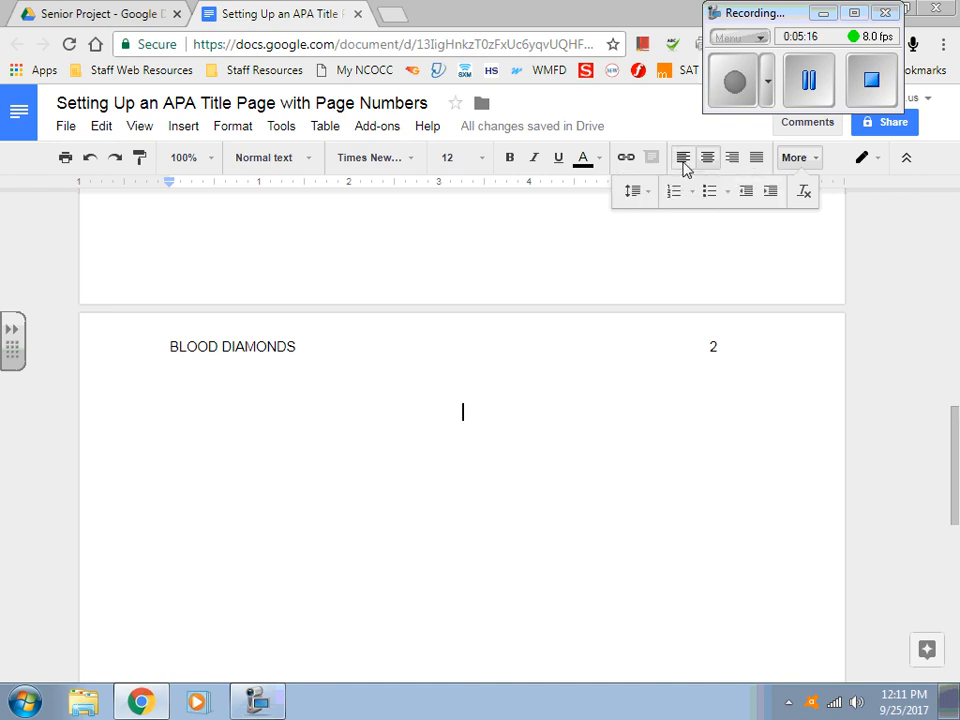
click(683, 164)
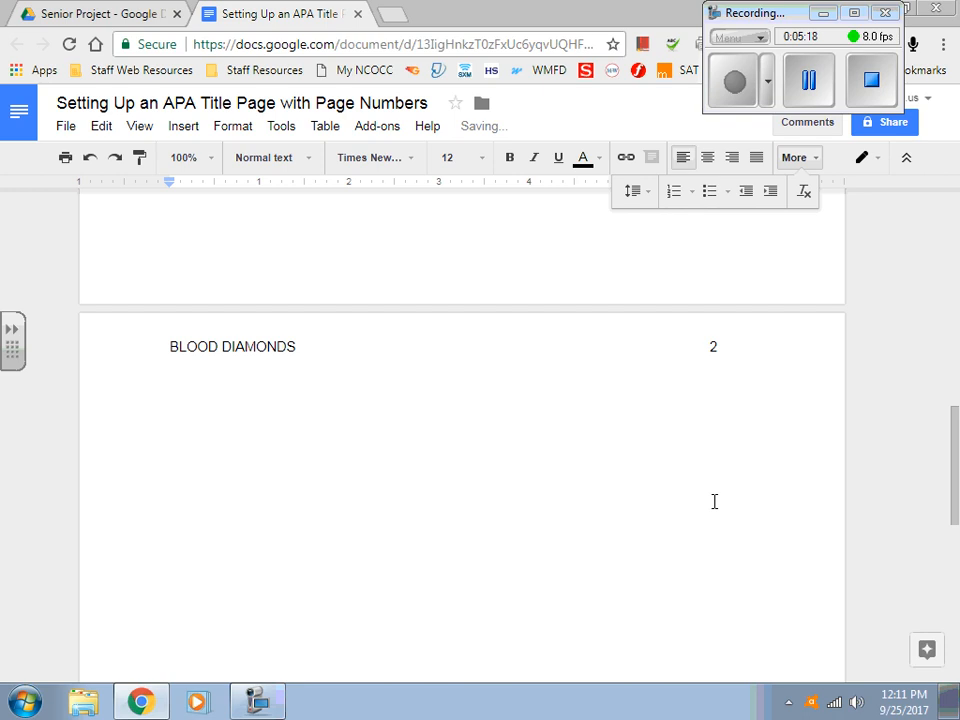